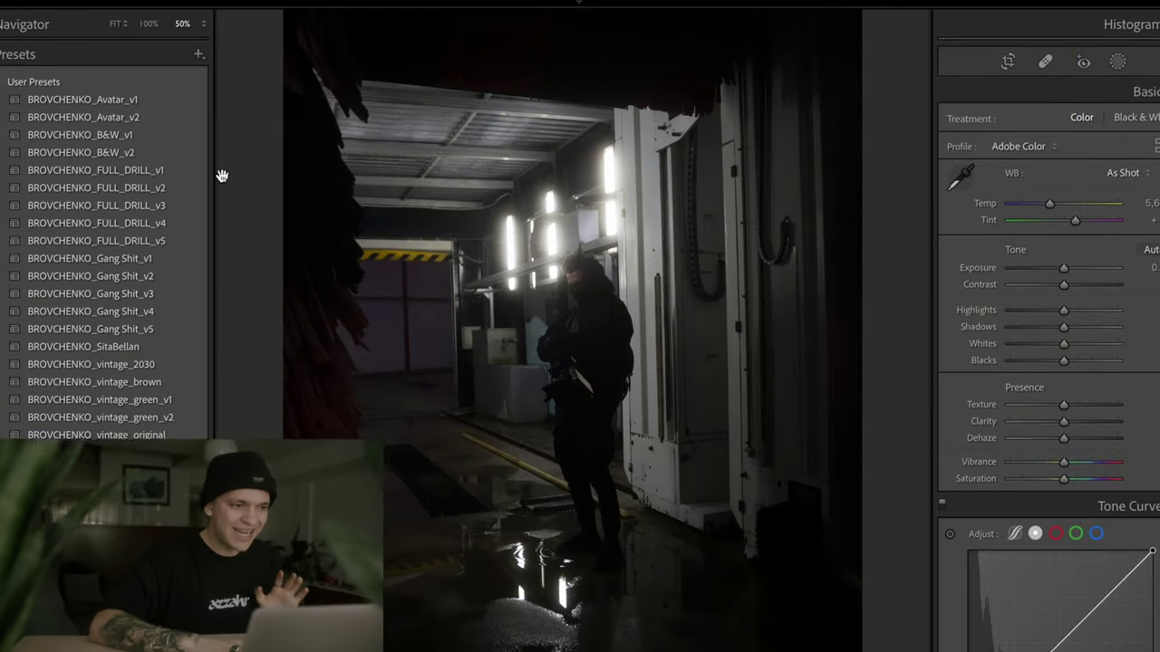
- Try the FULL_DRILL_v1 and v4 presets on the car-wash photo and brighten its exposure
left_click(185, 169)
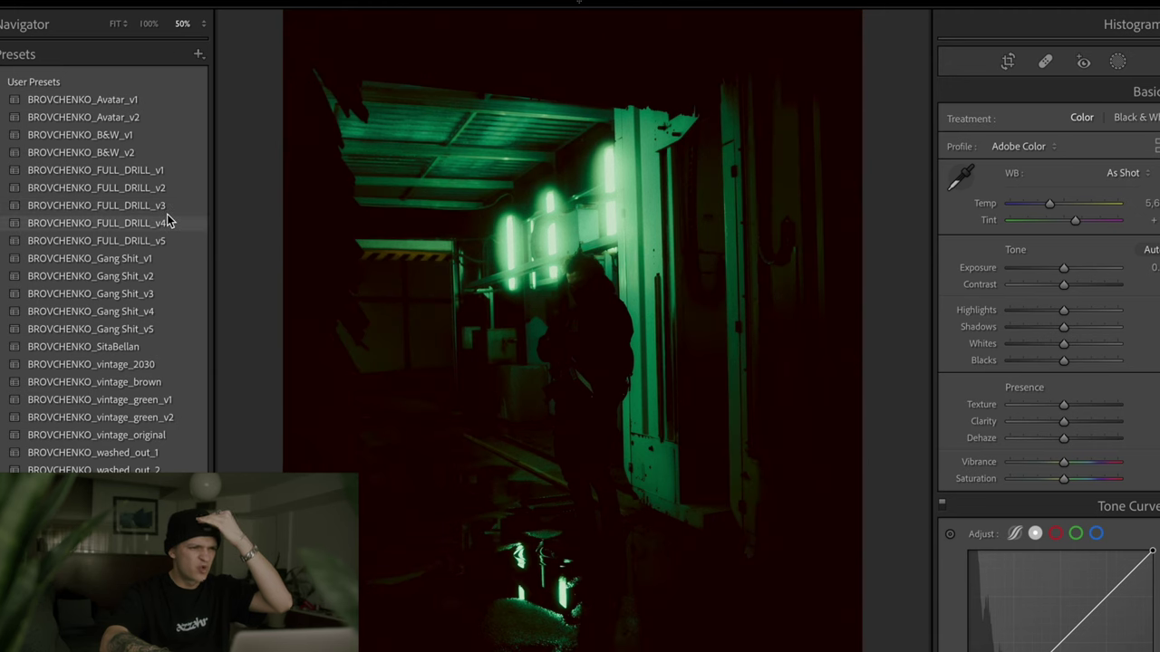
left_click(167, 221)
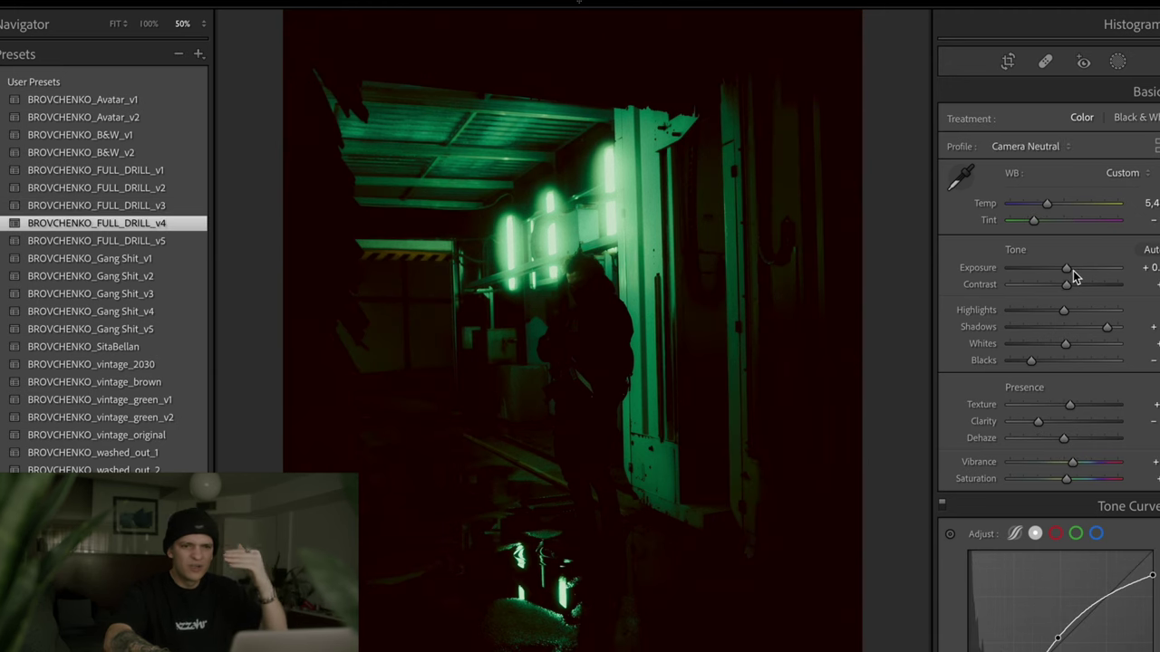
left_click_drag(1070, 269, 1078, 270)
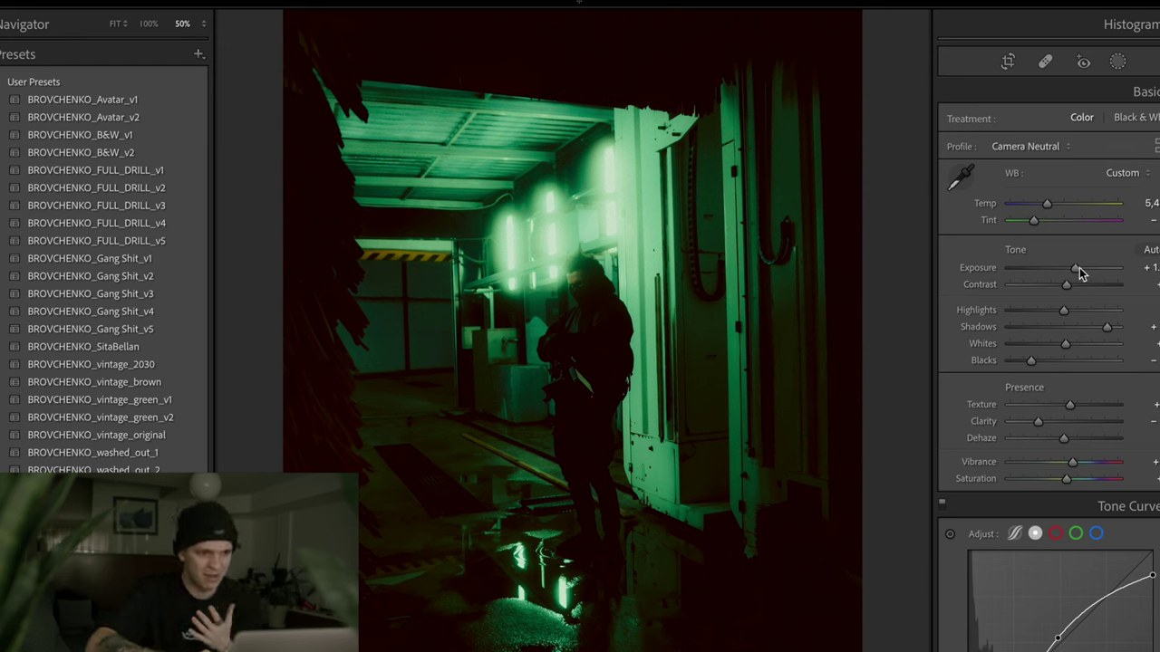
left_click_drag(1079, 269, 1096, 273)
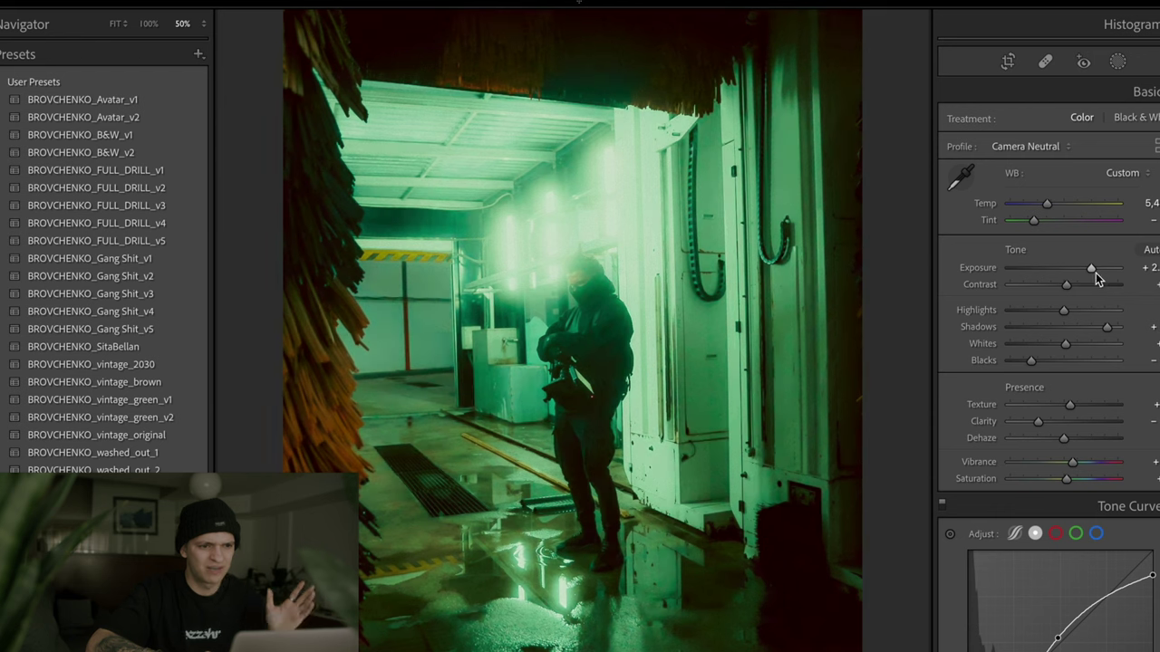
- Zoom to 66.7% and switch the car-wash photo to FULL_DRILL_v3 at about +2 exposure
key("ctrl+equal")
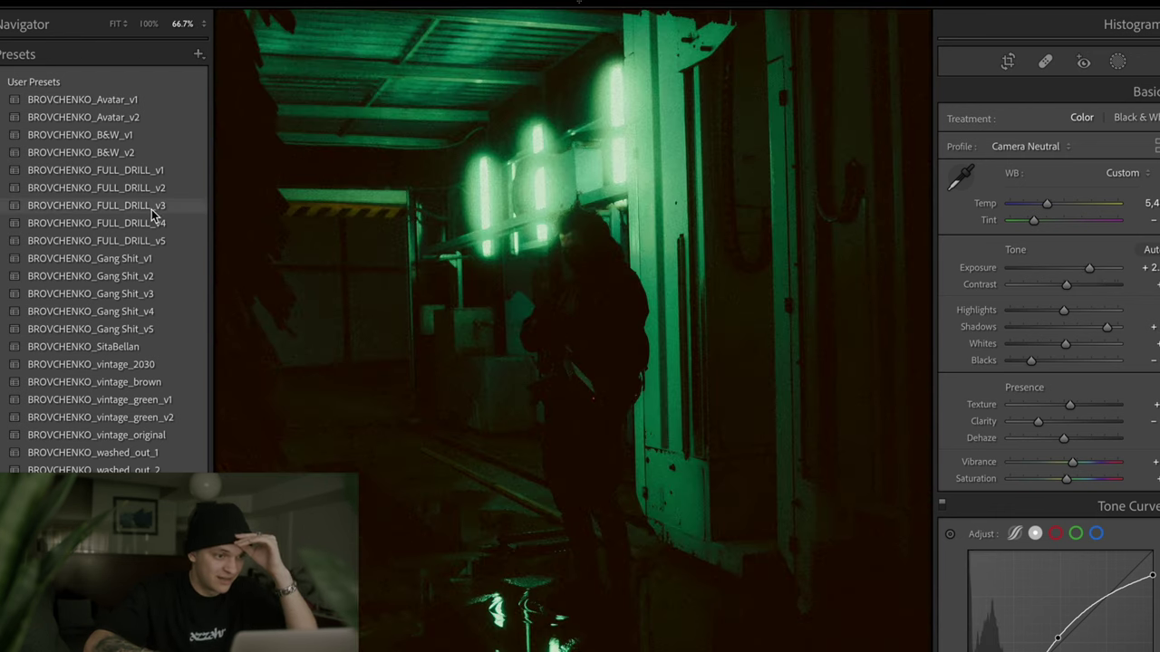
left_click(151, 210)
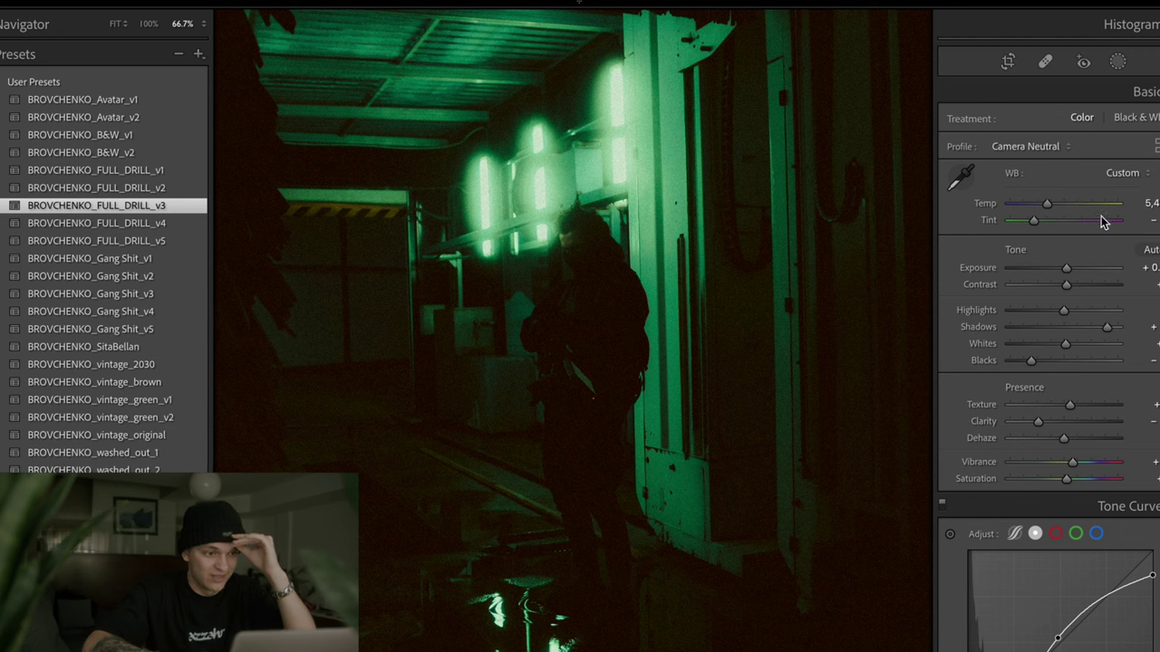
left_click_drag(1068, 268, 1089, 271)
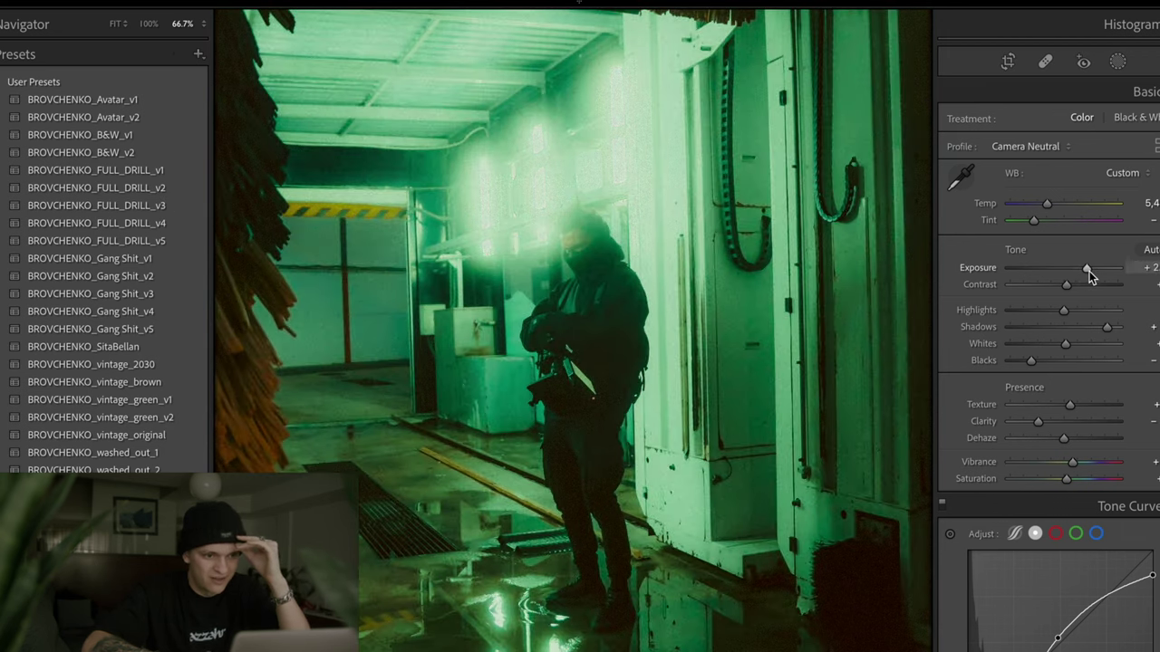
mouse_move(590, 362)
left_mouse_down()
mouse_move(546, 283)
mouse_move(562, 350)
left_mouse_up()
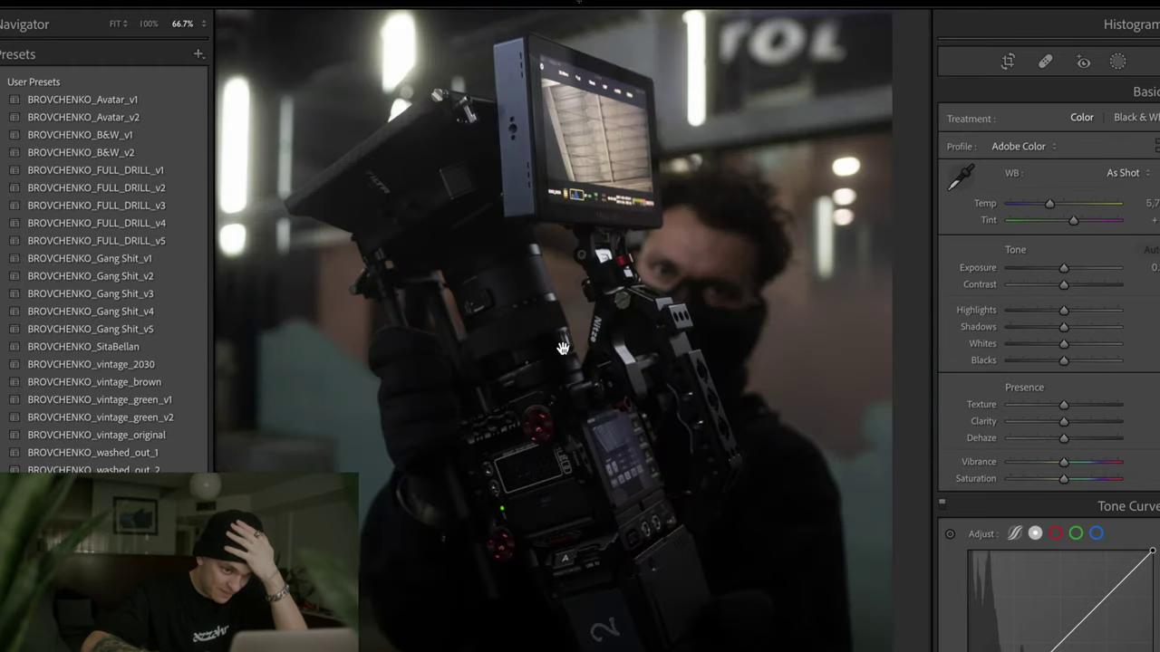
- Give the camera-rig photo FULL_DRILL_v4 at about +2 exposure, zoom out, and advance
left_click(170, 224)
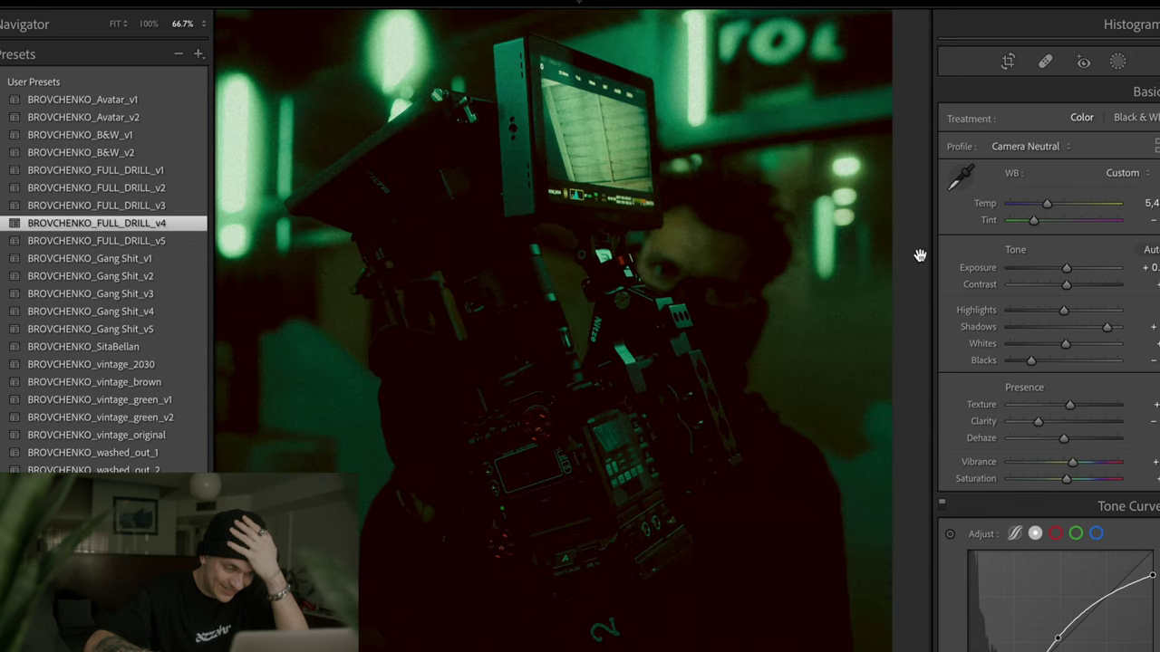
left_click_drag(1067, 268, 1086, 277)
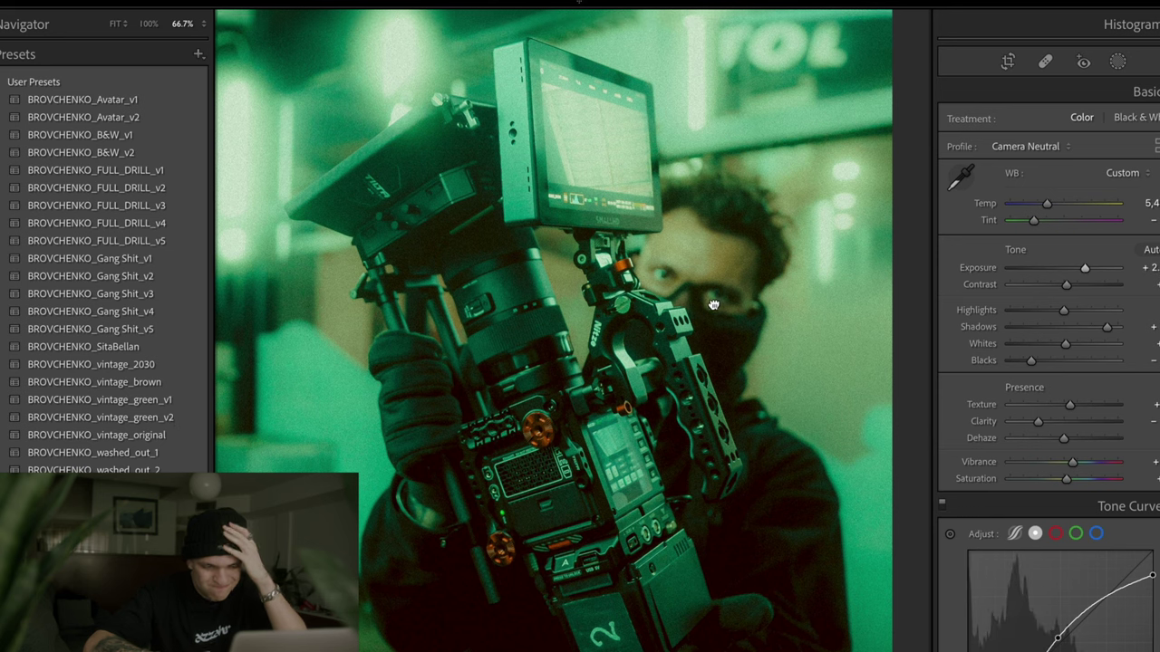
key("ctrl+minus")
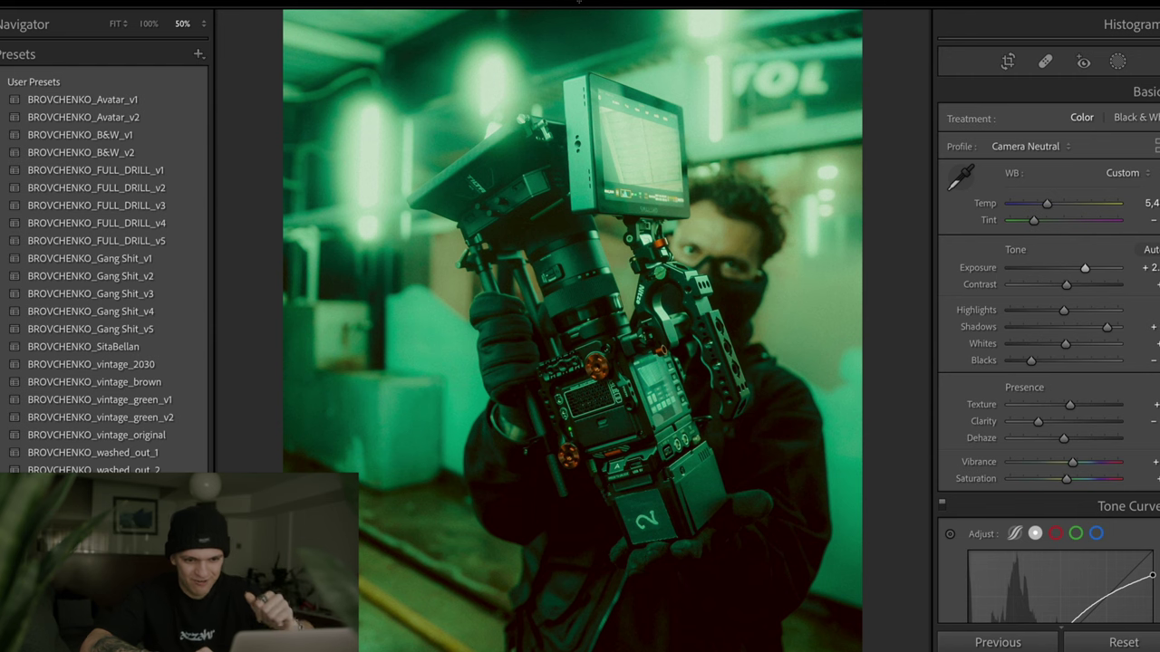
key("Right")
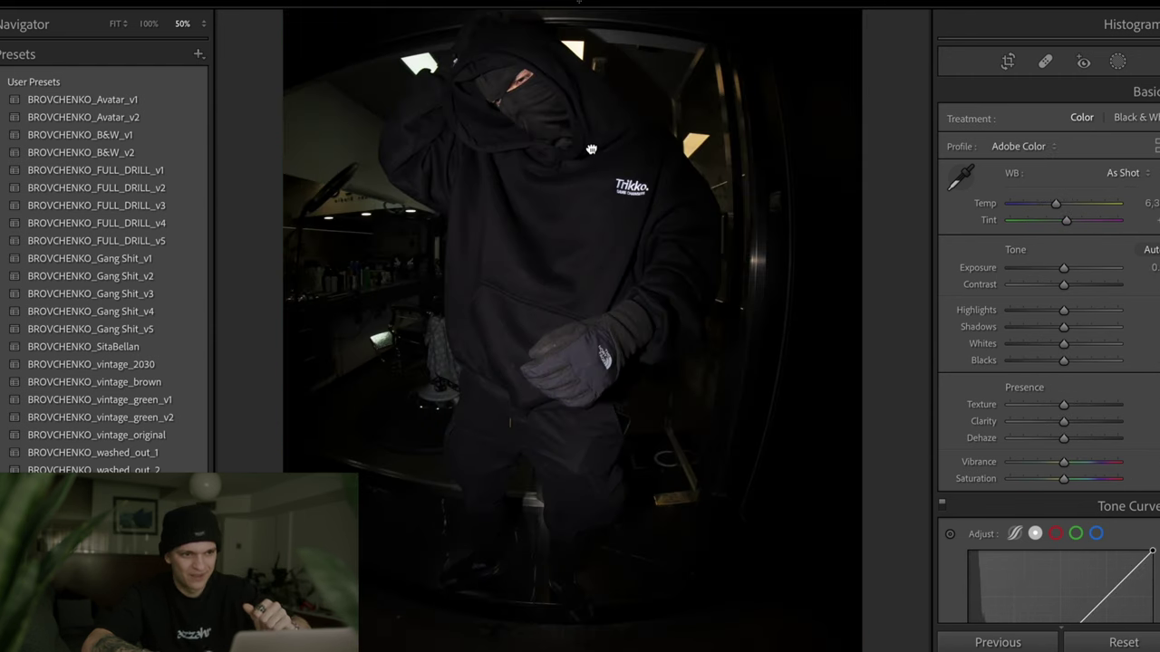
- Apply FULL_DRILL_v5 to the hooded-figure photo, raise exposure to about +2, and lower the blacks
left_click_drag(591, 148, 541, 273)
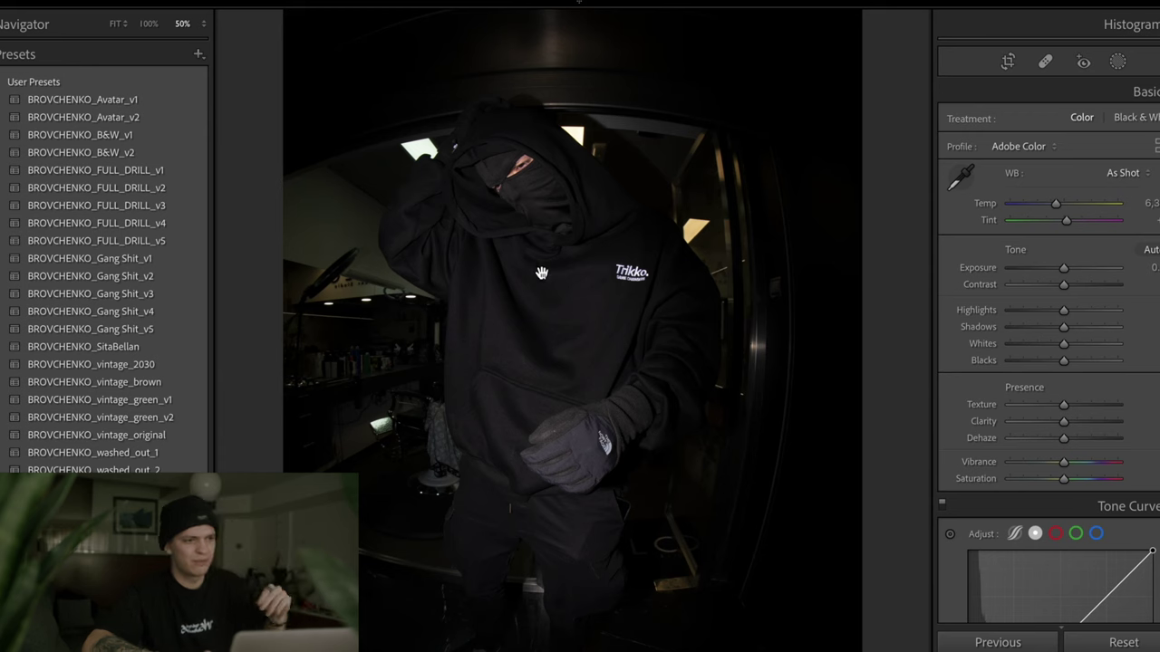
left_click(136, 223)
left_click(166, 241)
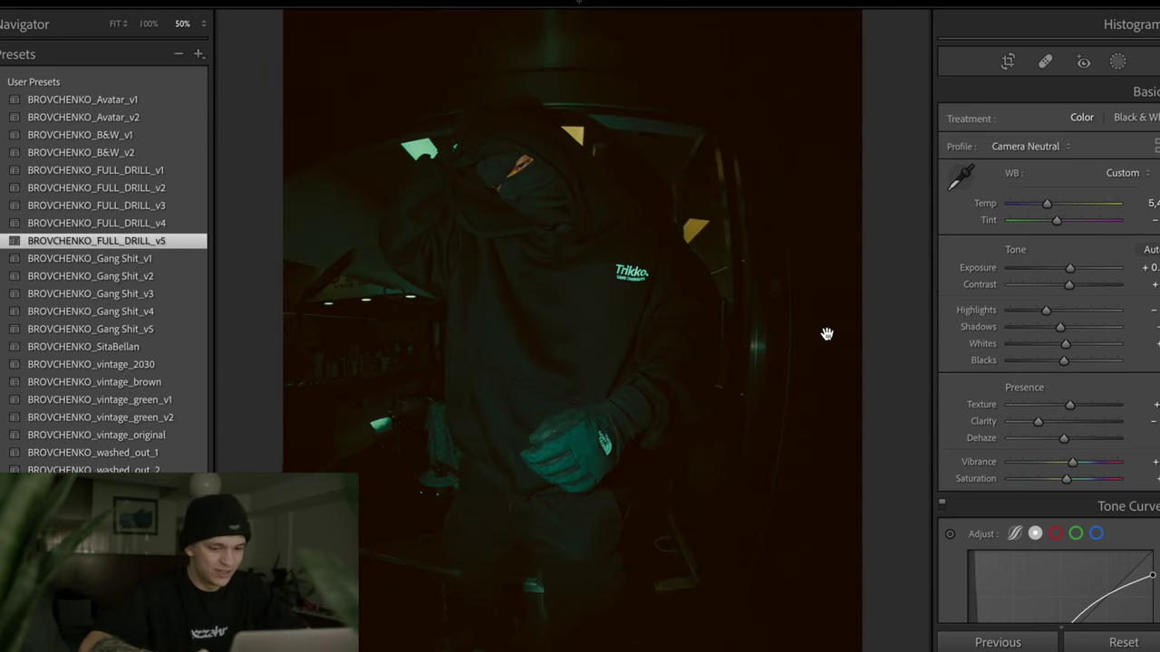
key("ctrl+equal")
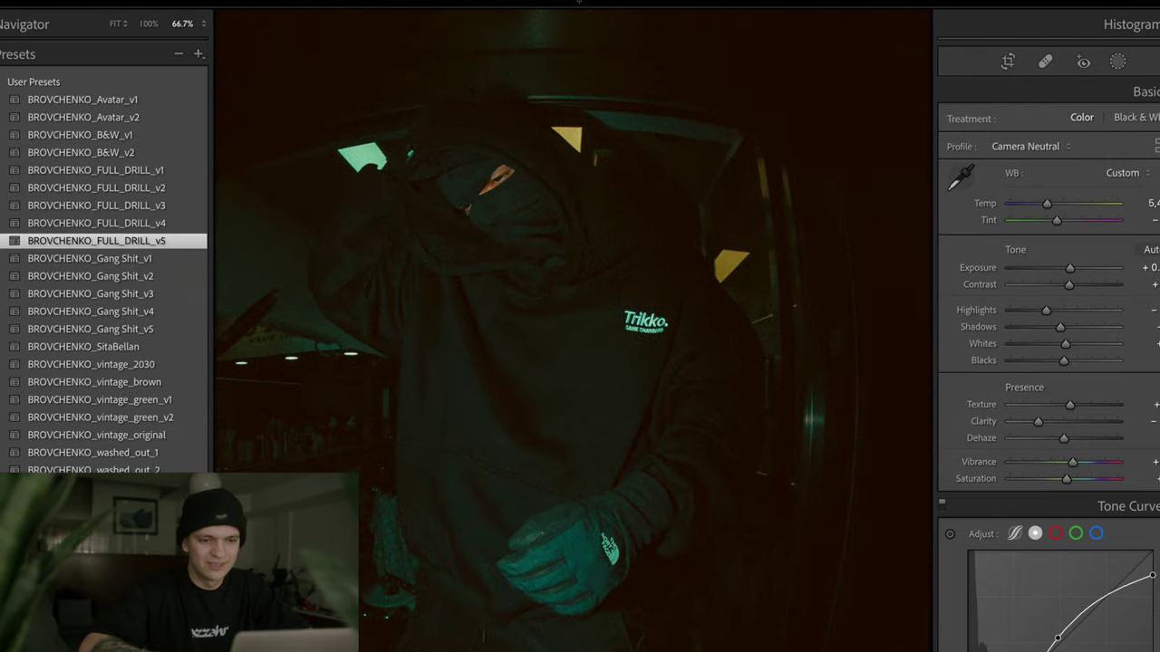
key("F7")
left_click_drag(1069, 267, 1086, 275)
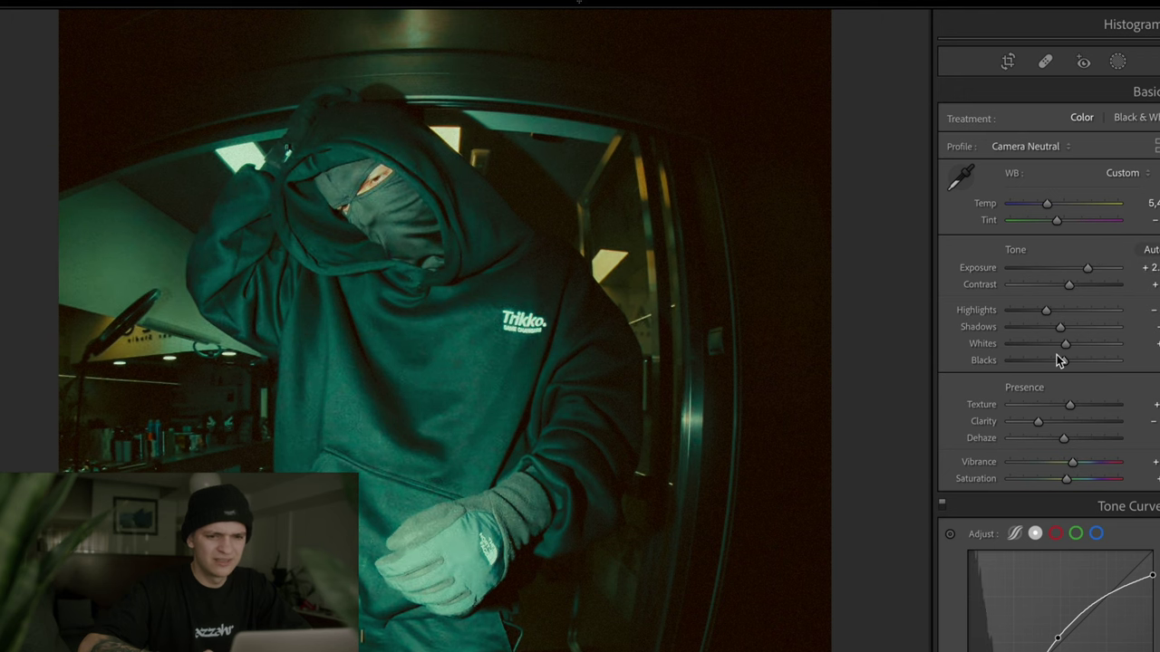
left_click_drag(1062, 360, 1033, 362)
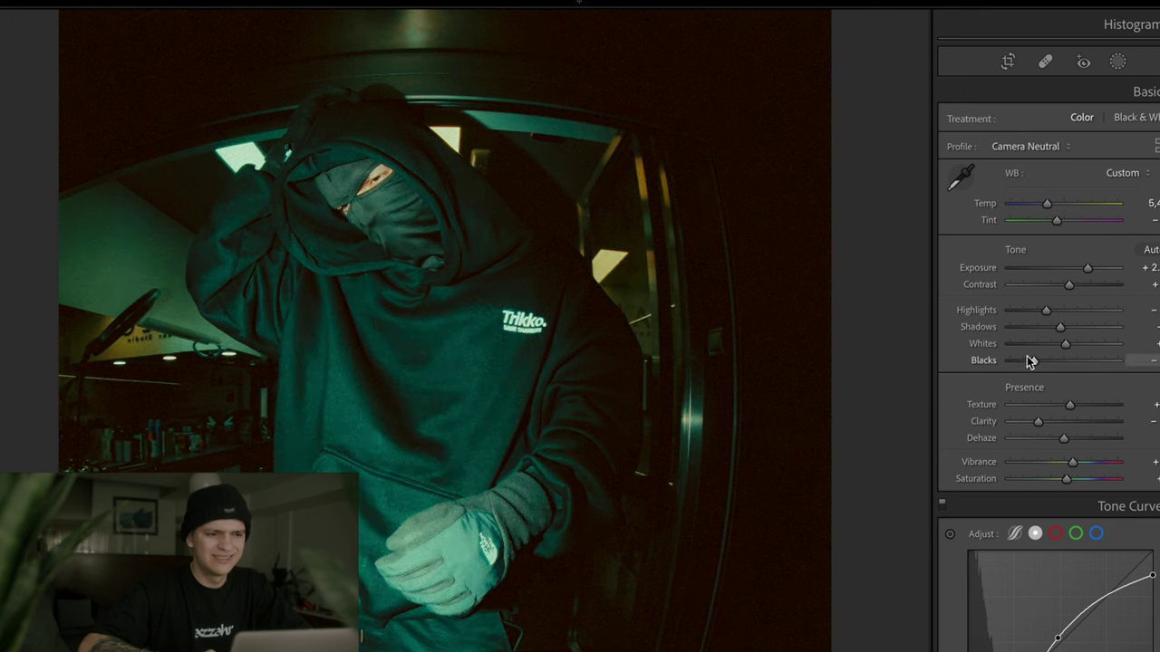
- Restore the presets panel and advance to the barber-studio street photo
scroll(532, 426, "up", 3)
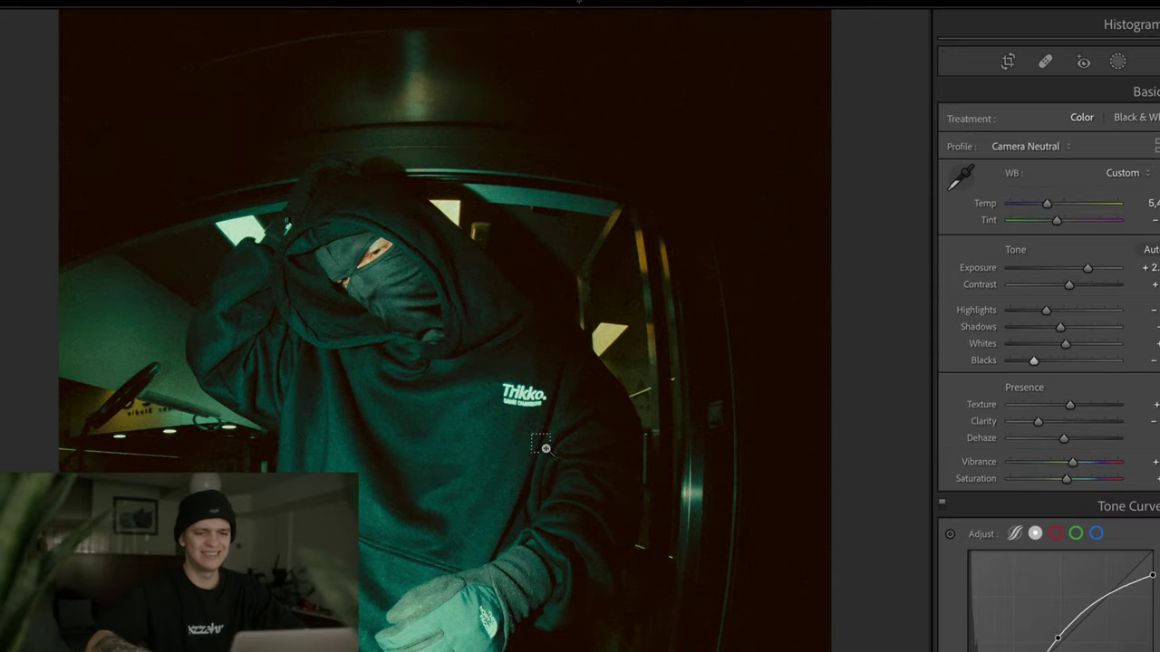
scroll(535, 447, "up", 3)
scroll(507, 481, "up", 2)
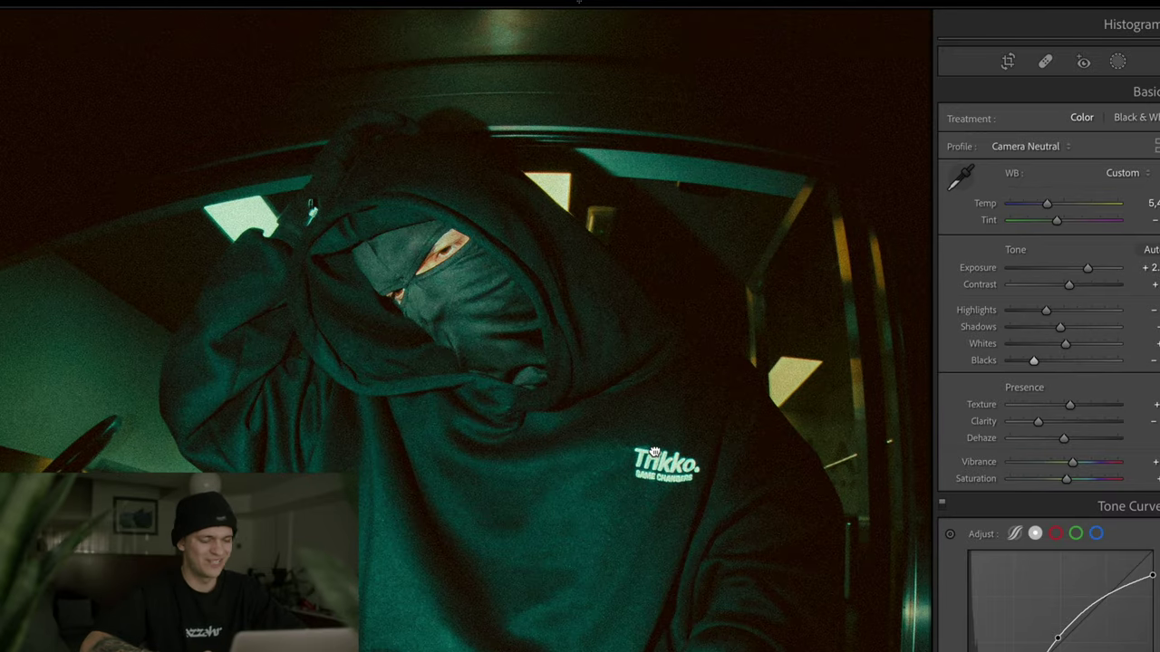
scroll(655, 452, "down", 1)
key("F7")
scroll(697, 417, "down", 2)
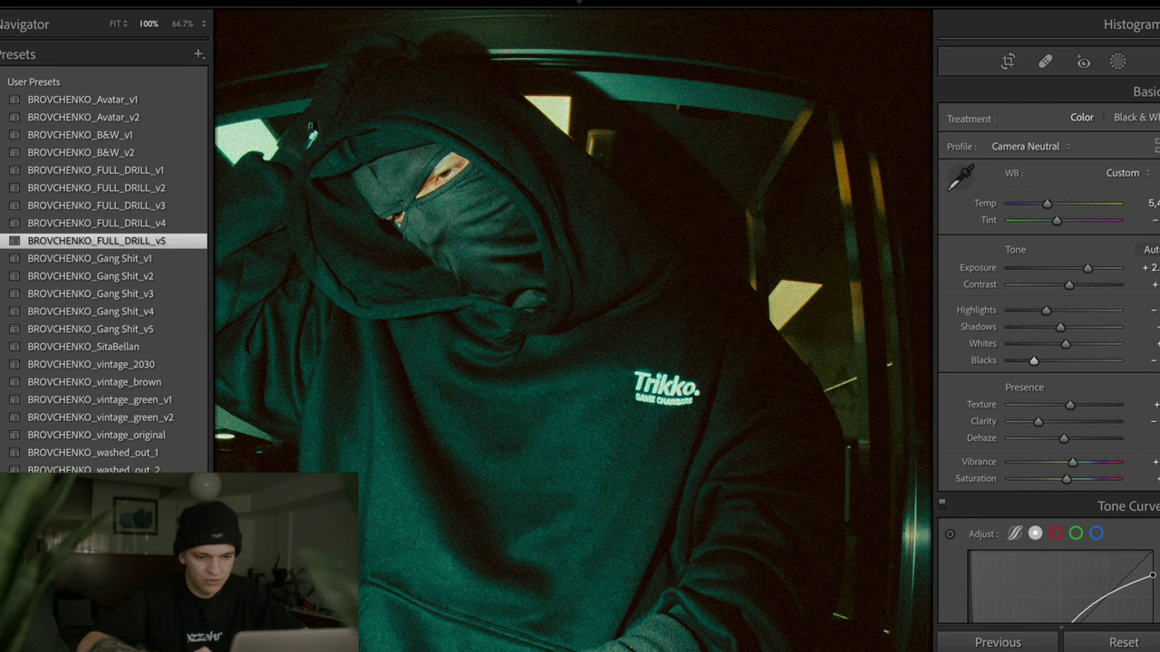
key("Right")
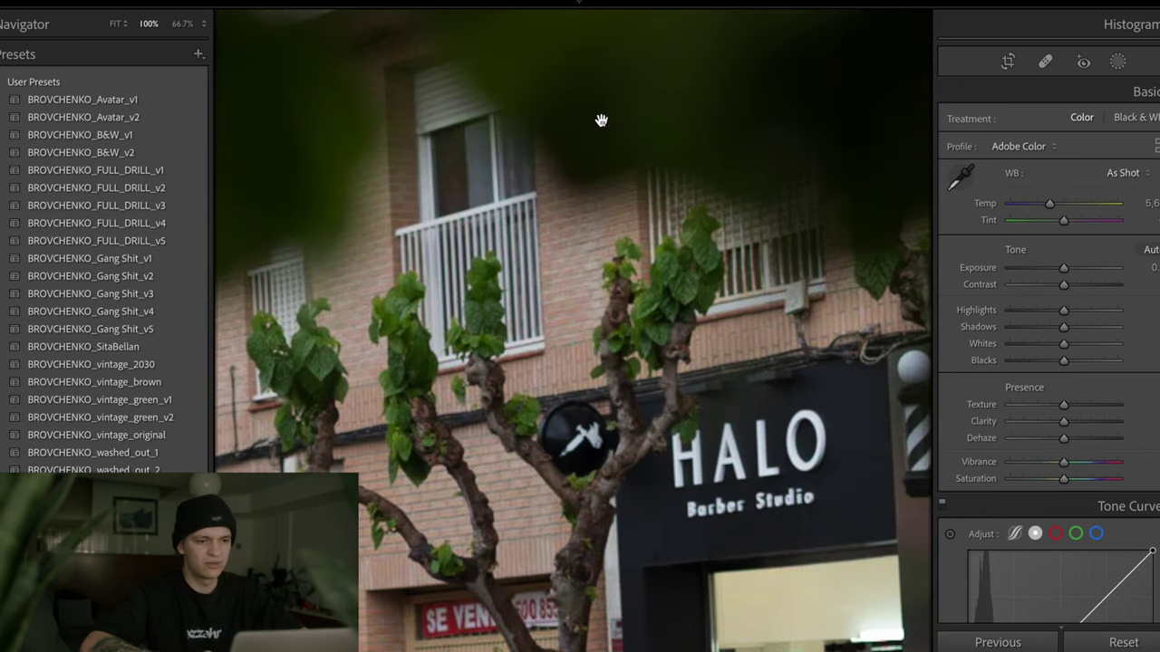
- Apply FULL_DRILL_v1 to the street photo, nudge exposure up, then switch to FULL_DRILL_v2
key("ctrl+minus")
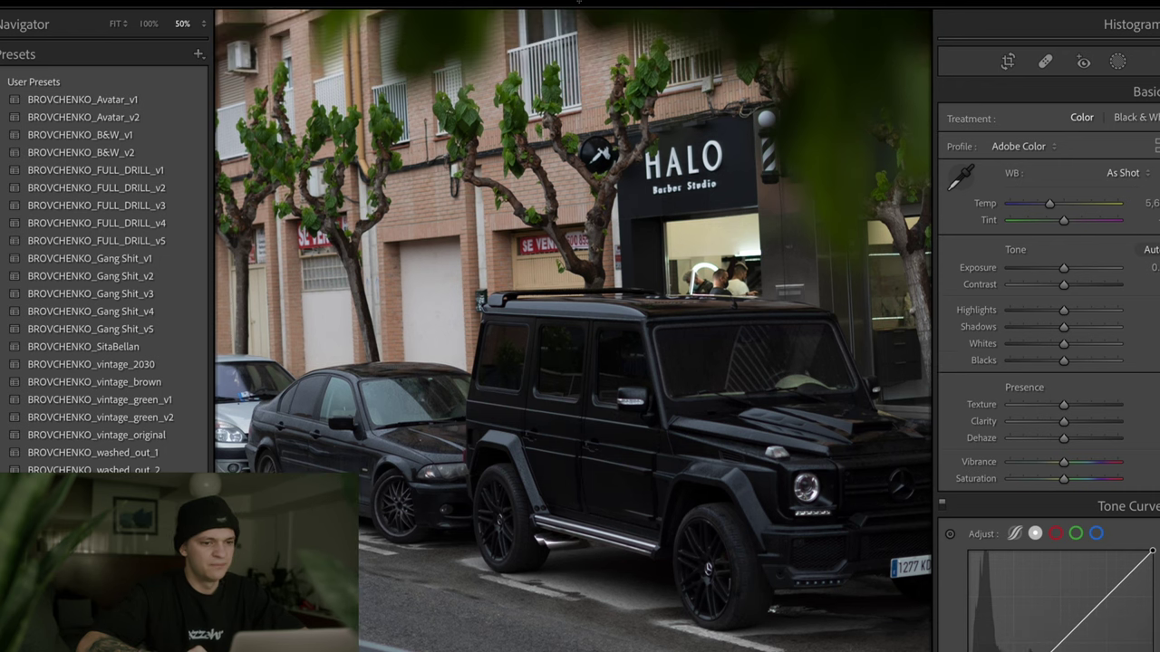
key("F8")
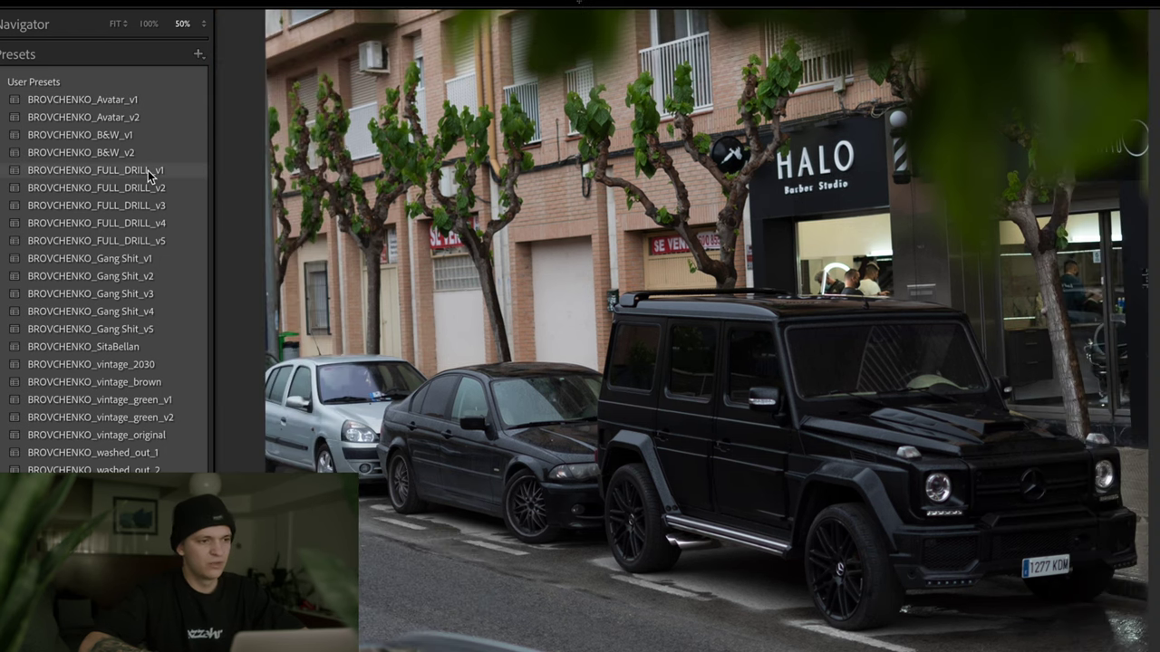
left_click(149, 171)
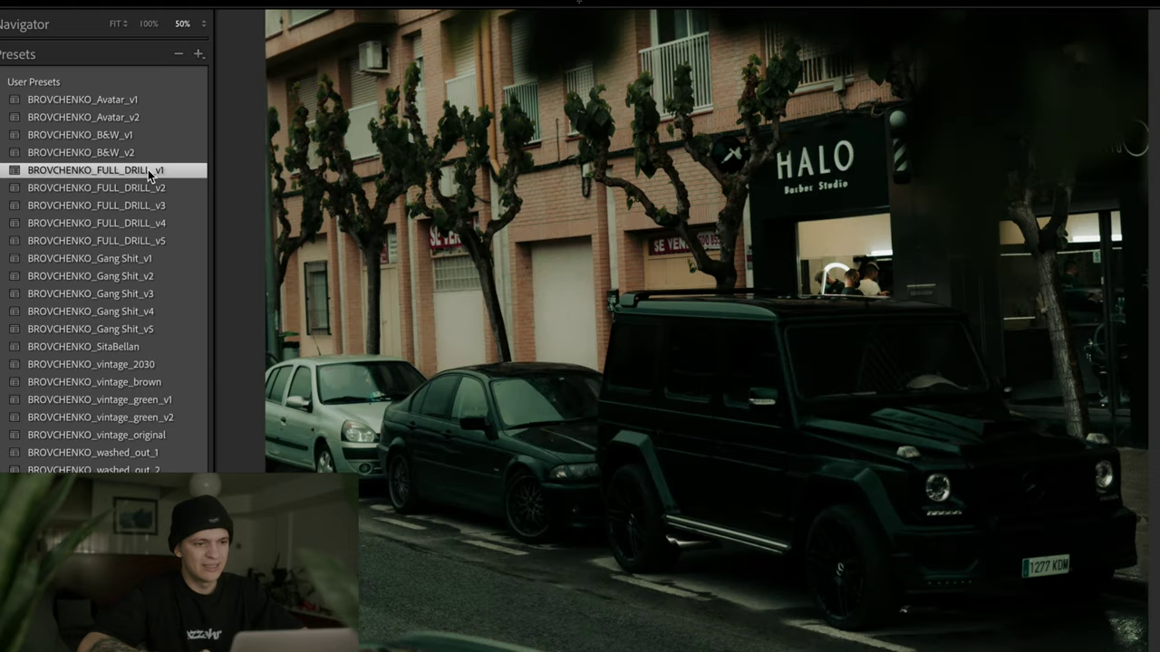
key("F7")
key("F8")
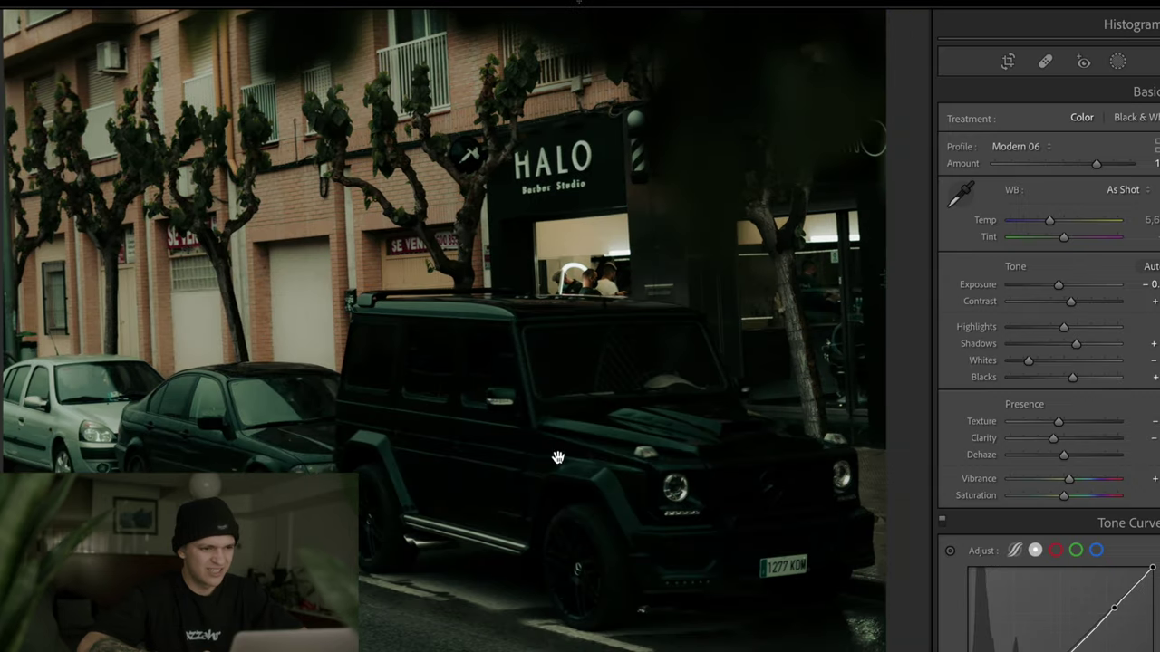
key("F7")
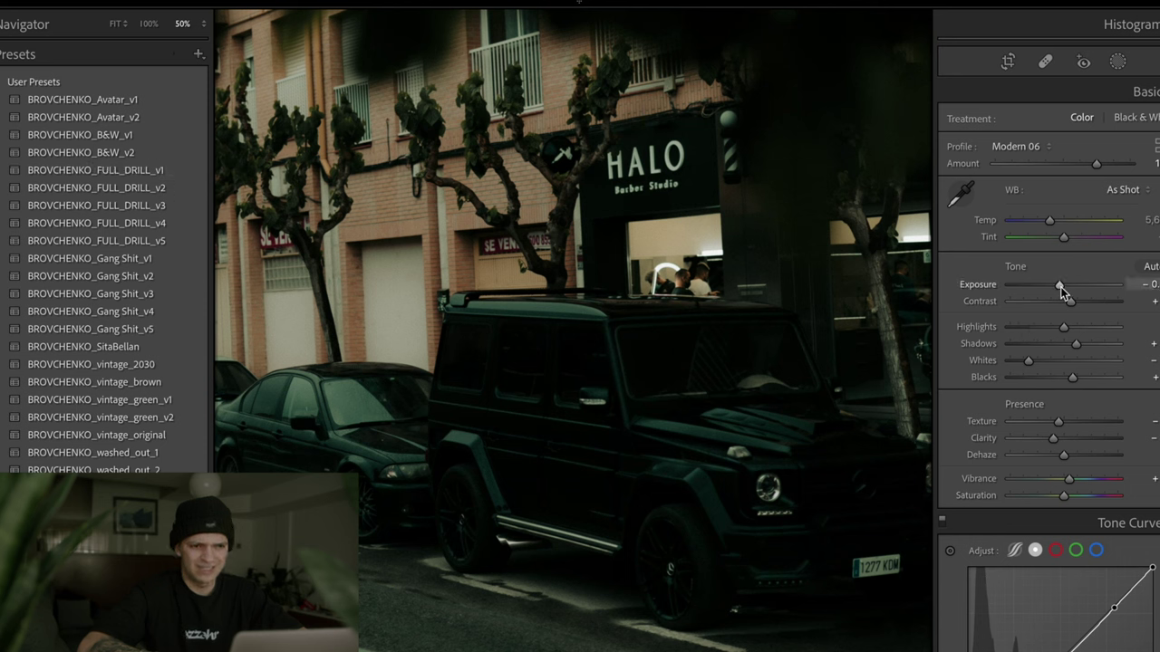
left_click_drag(1059, 287, 1067, 287)
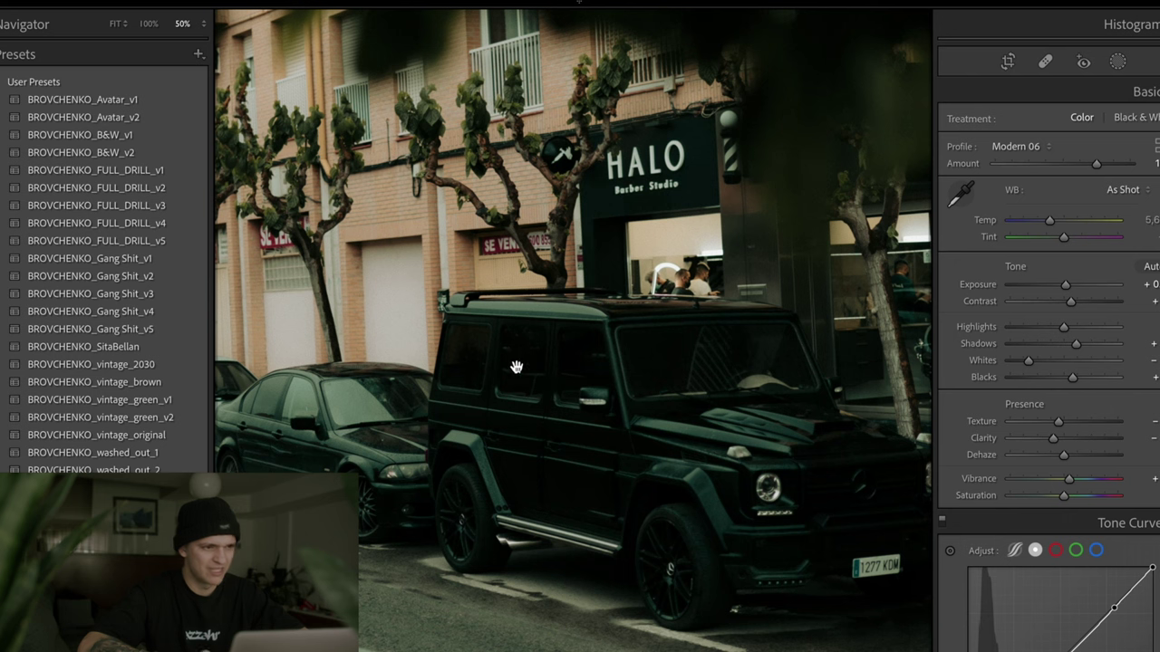
left_click(186, 193)
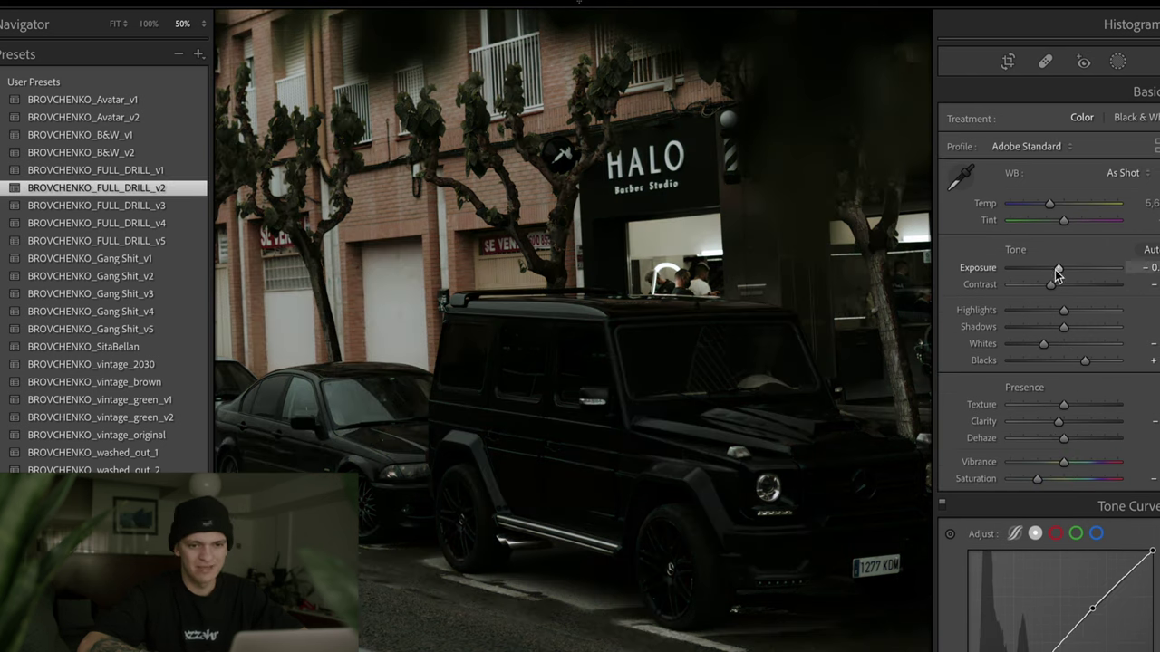
- Raise exposure, lower highlights, settle on FULL_DRILL_v5, then show the filmstrip and go to the coupe
left_click_drag(1058, 268, 1068, 269)
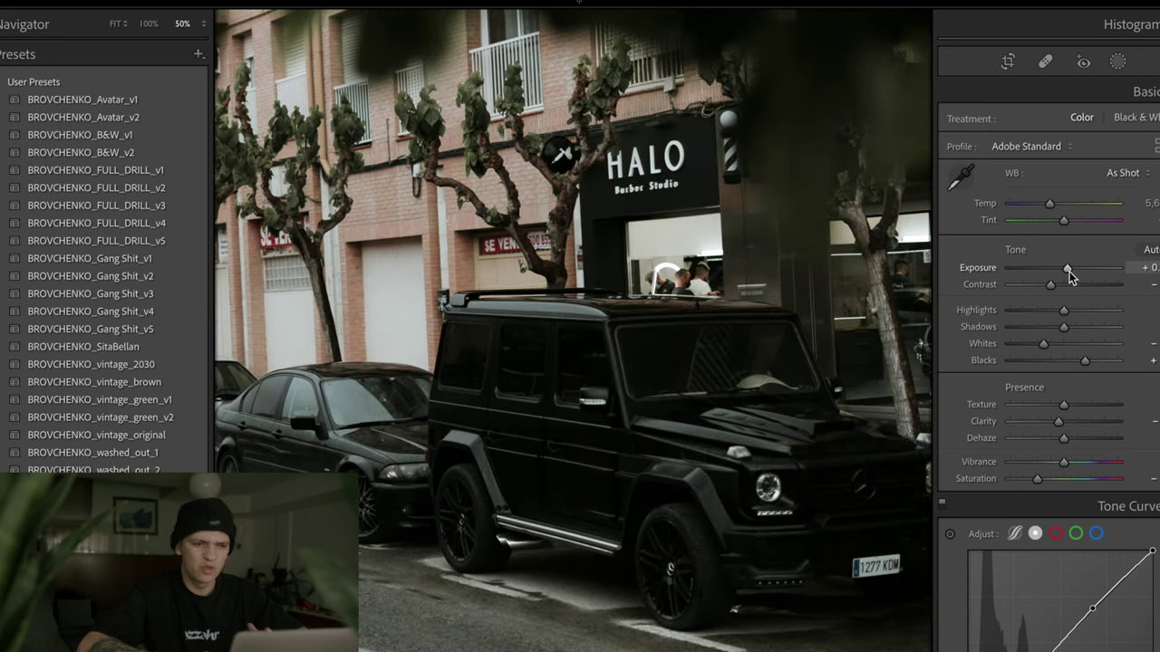
left_click_drag(1064, 310, 1032, 310)
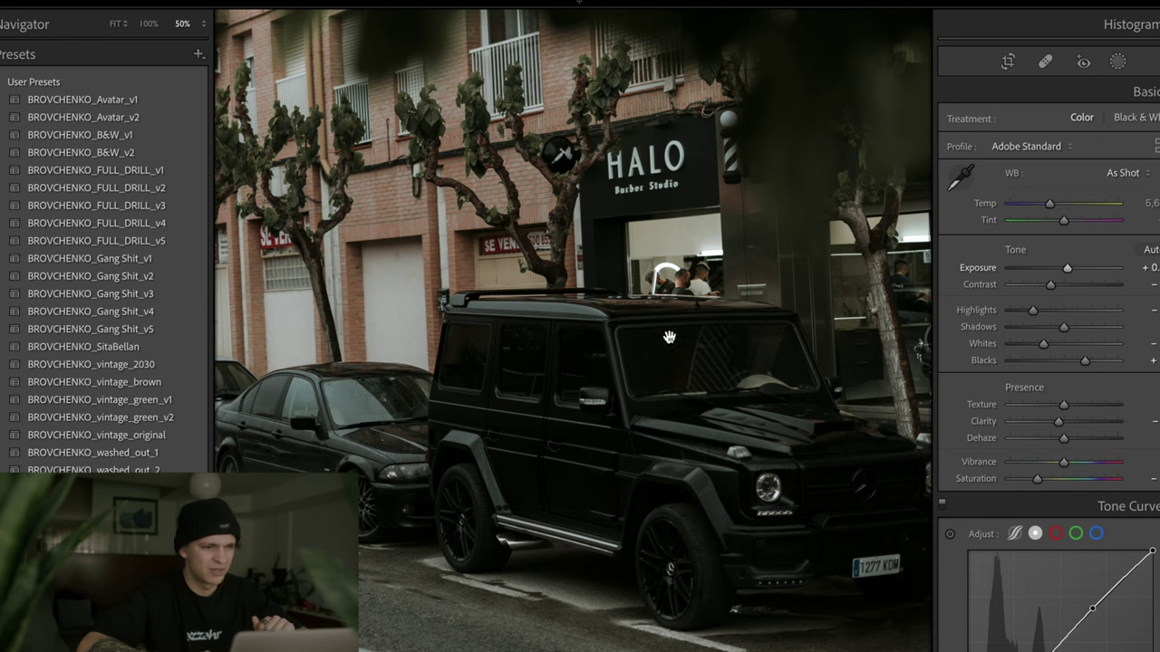
left_click(170, 210)
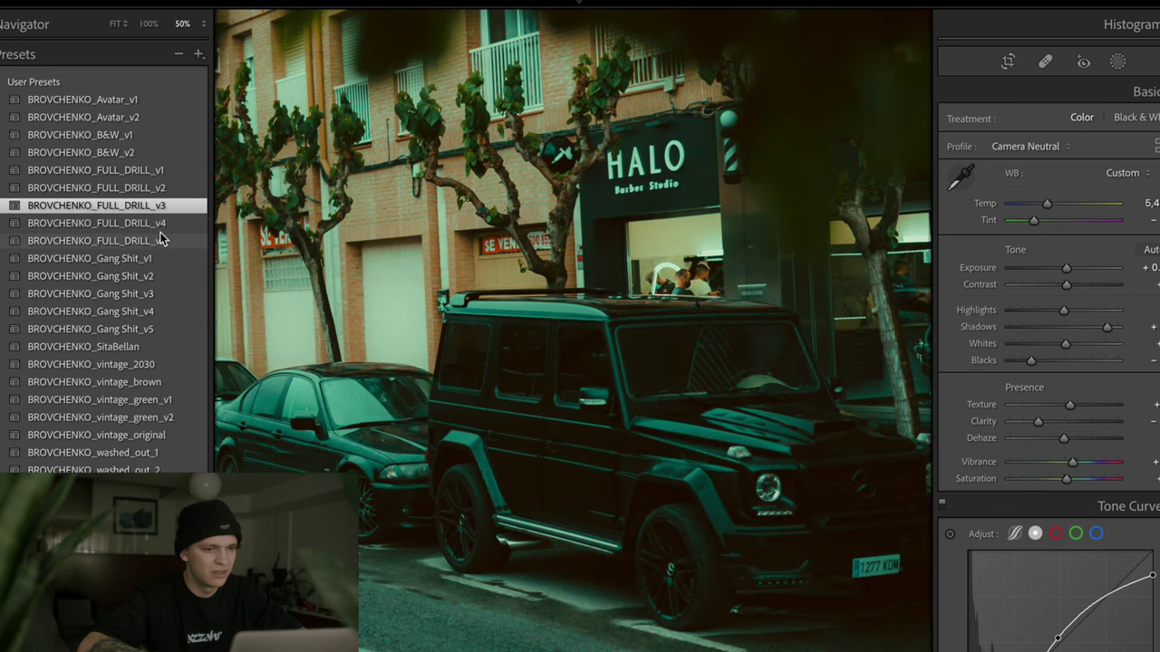
left_click(163, 240)
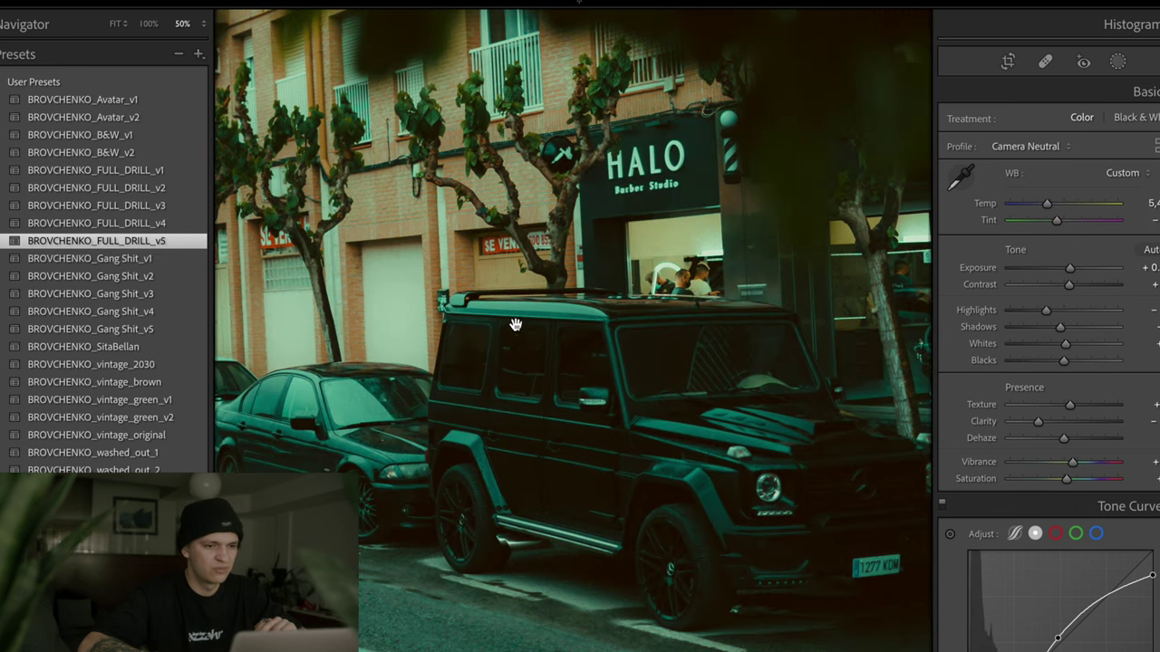
scroll(635, 438, "down", 2)
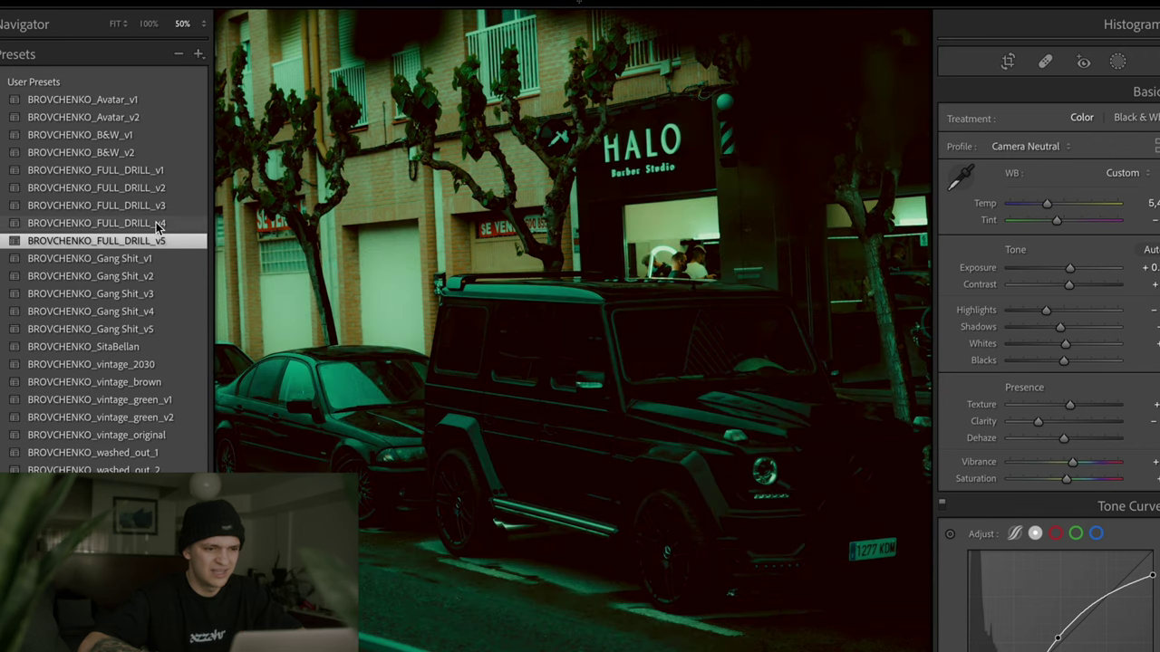
key("F6")
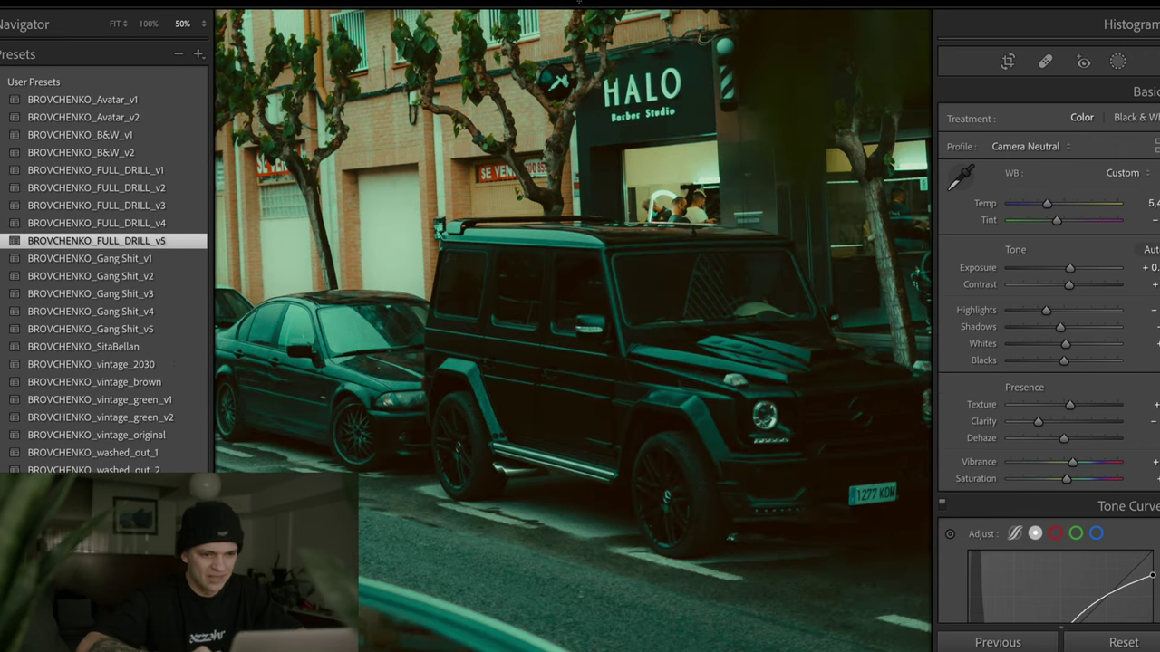
key("Right")
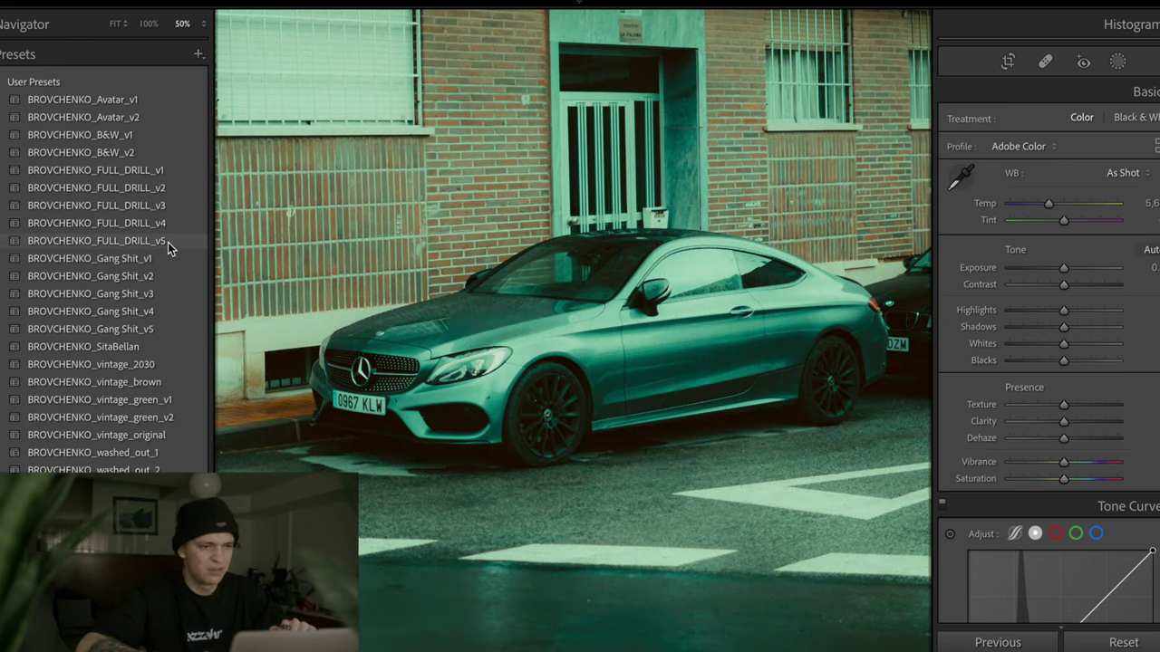
- Adjust the coupe's exposure and compare FULL_DRILL_v5 and v4, settling on v4
left_click(167, 242)
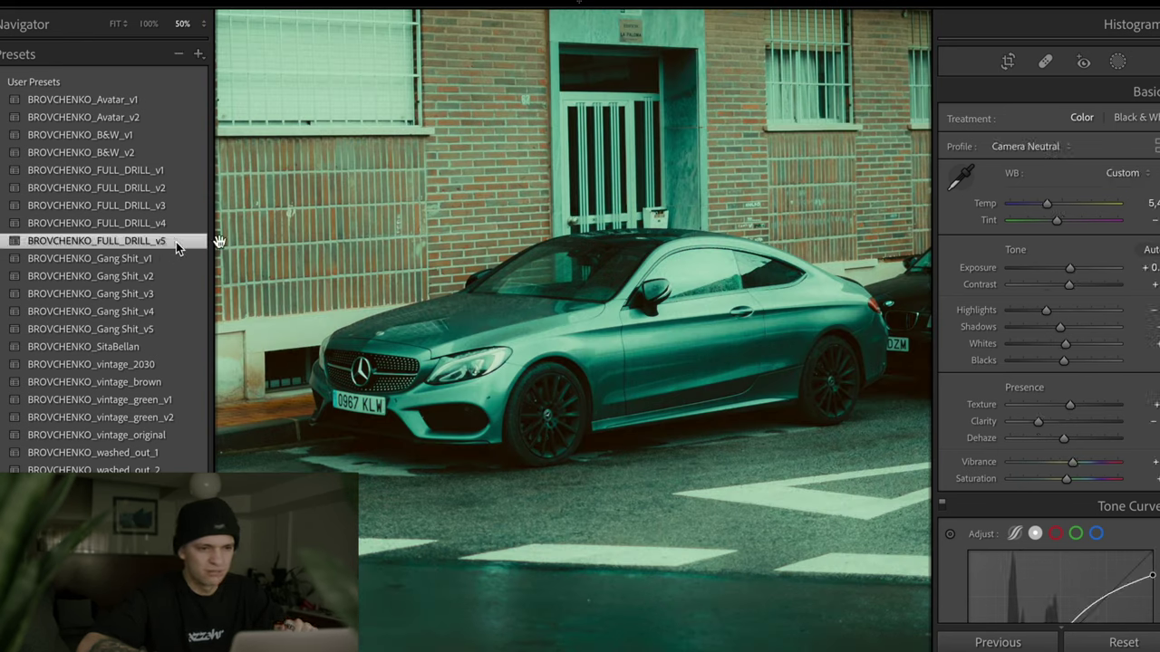
left_click_drag(1070, 268, 1065, 271)
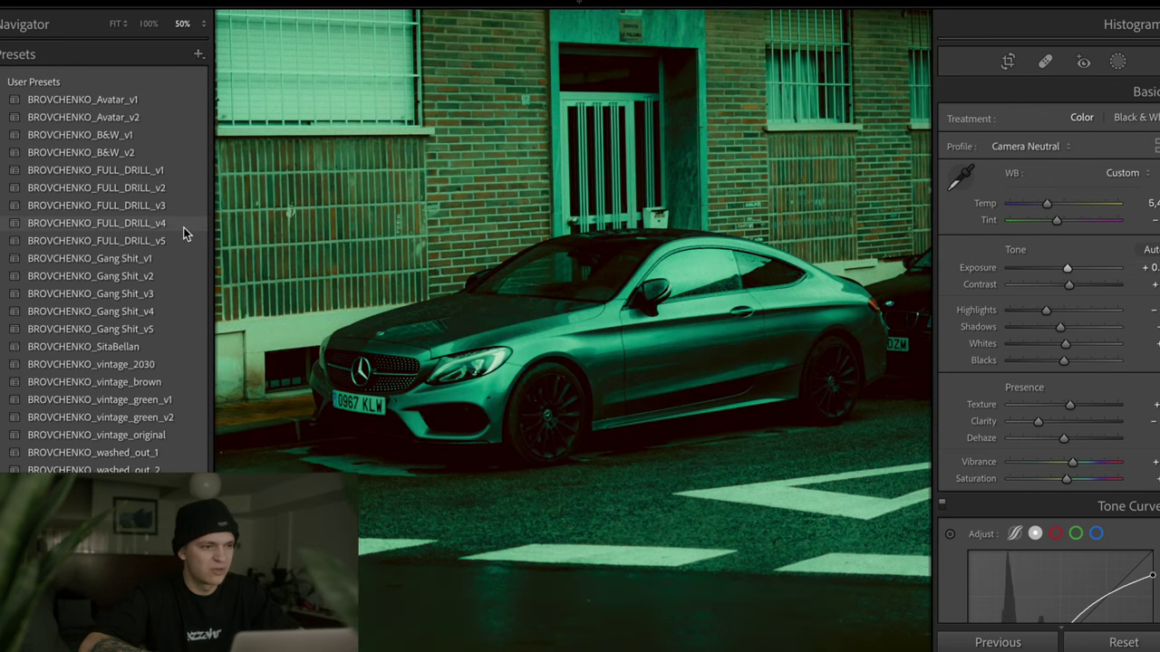
left_click(183, 225)
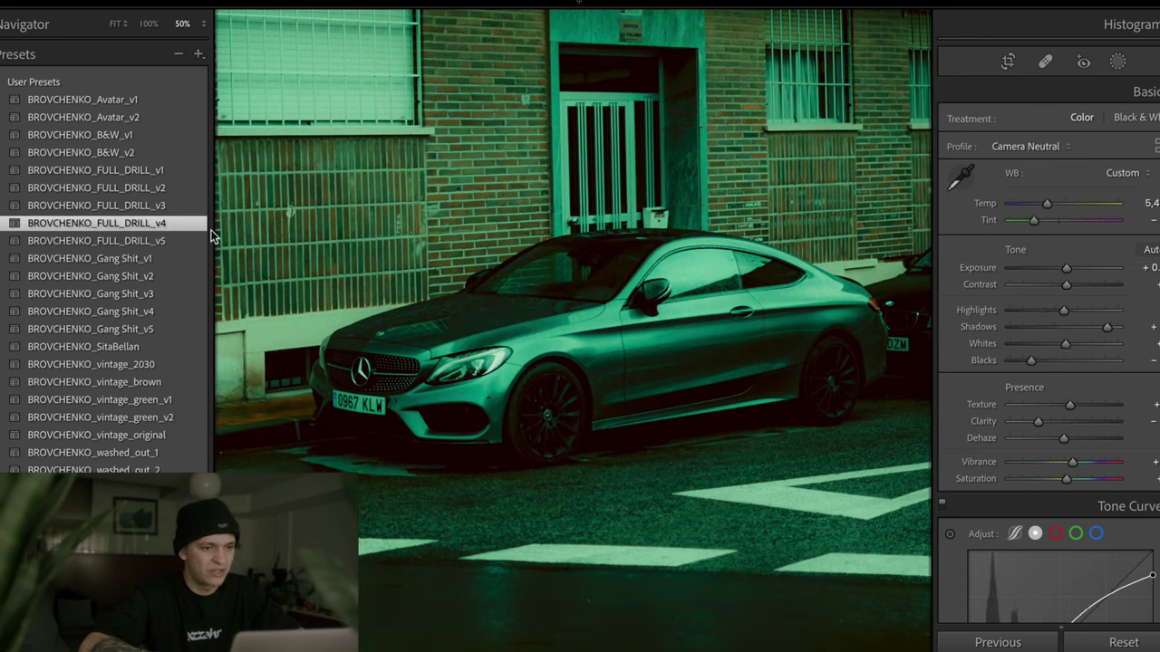
scroll(1058, 484, "down", 5)
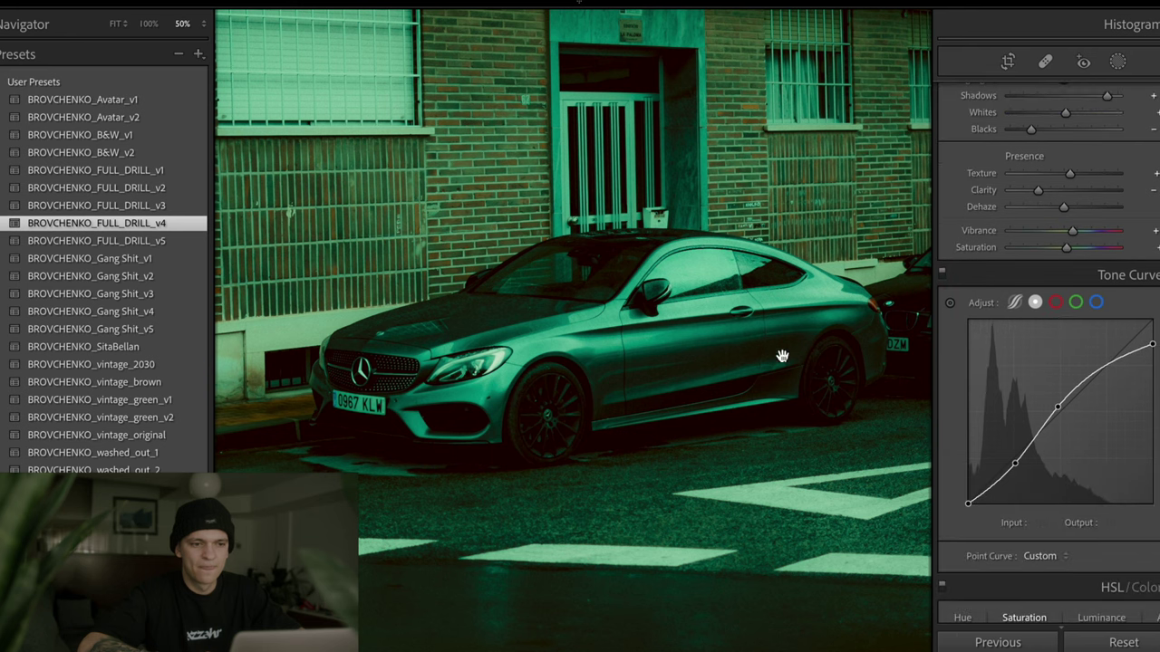
left_click(138, 241)
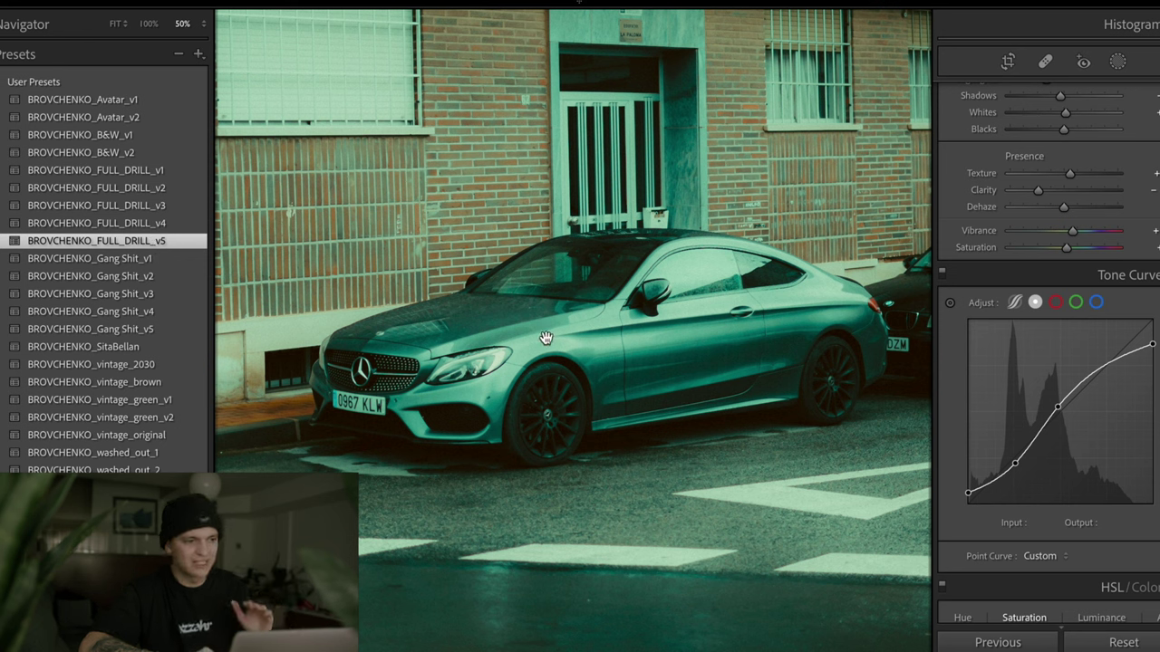
left_click(165, 226)
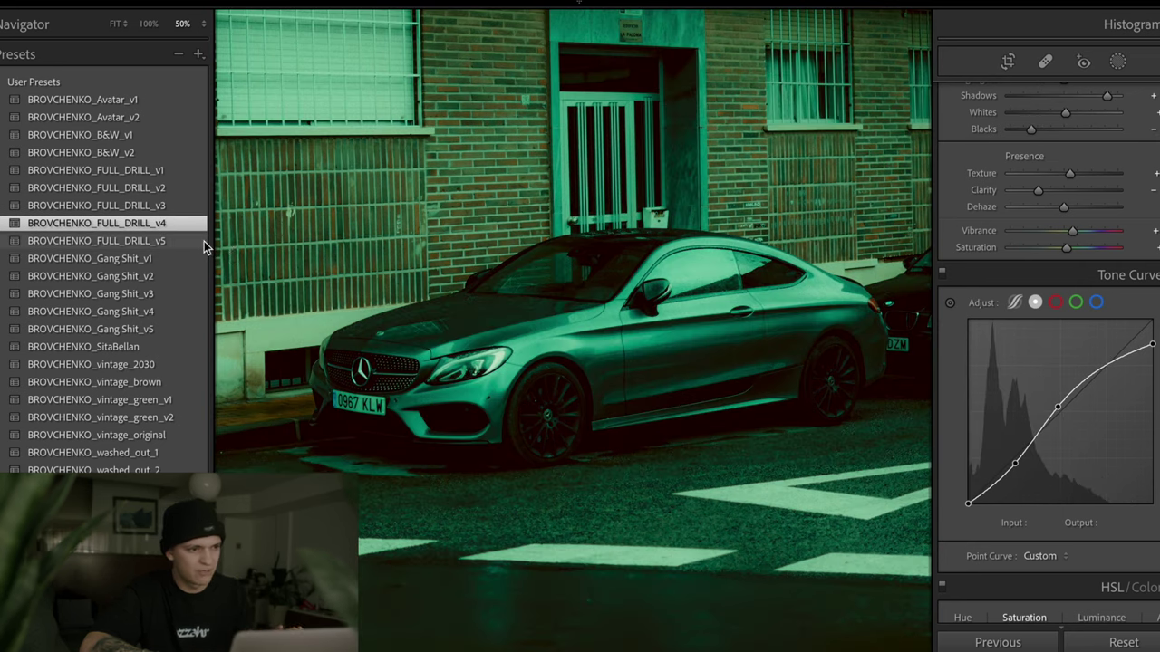
left_click(204, 241)
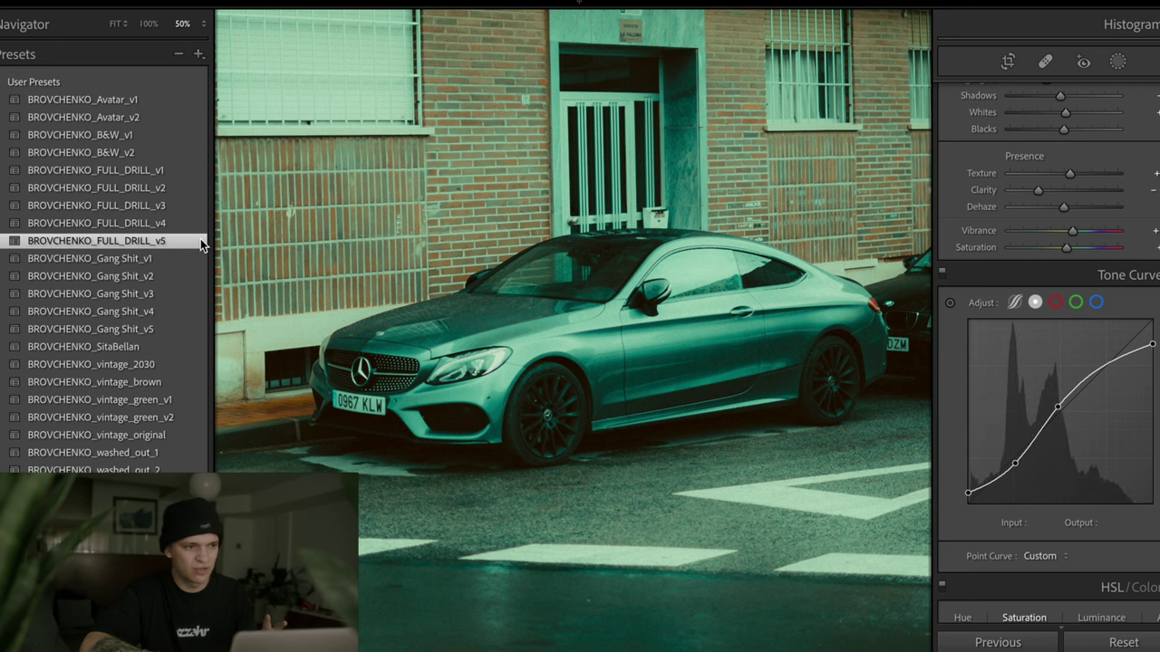
left_click(194, 224)
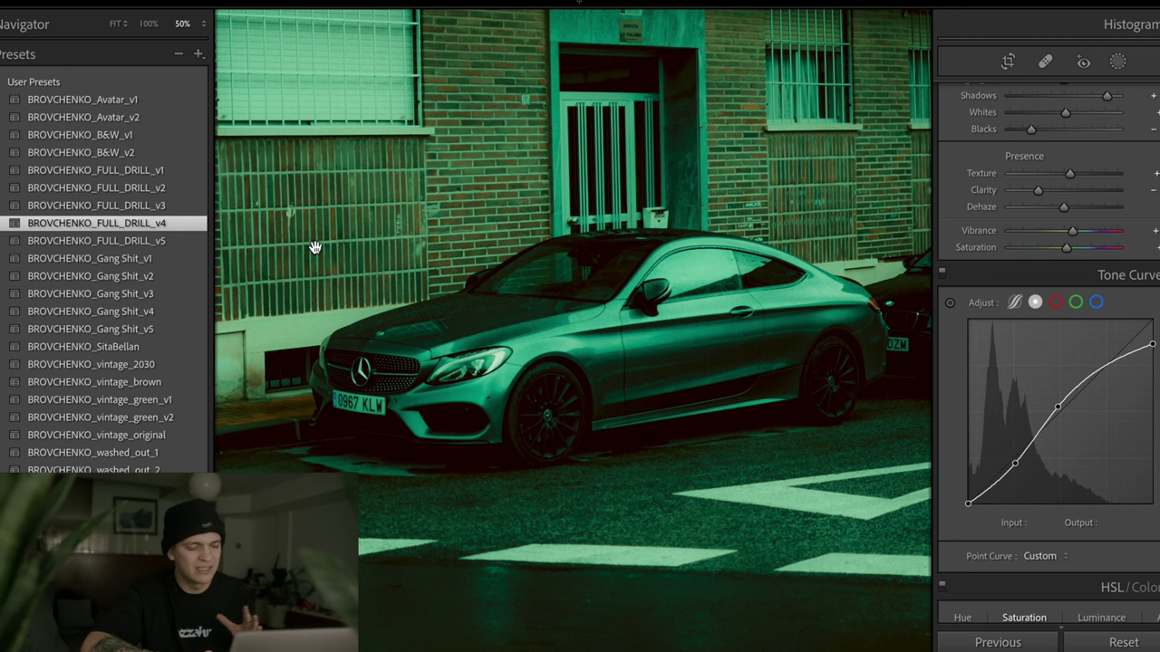
- Advance to the photo of two men by the car and zoom in on it
key("Right")
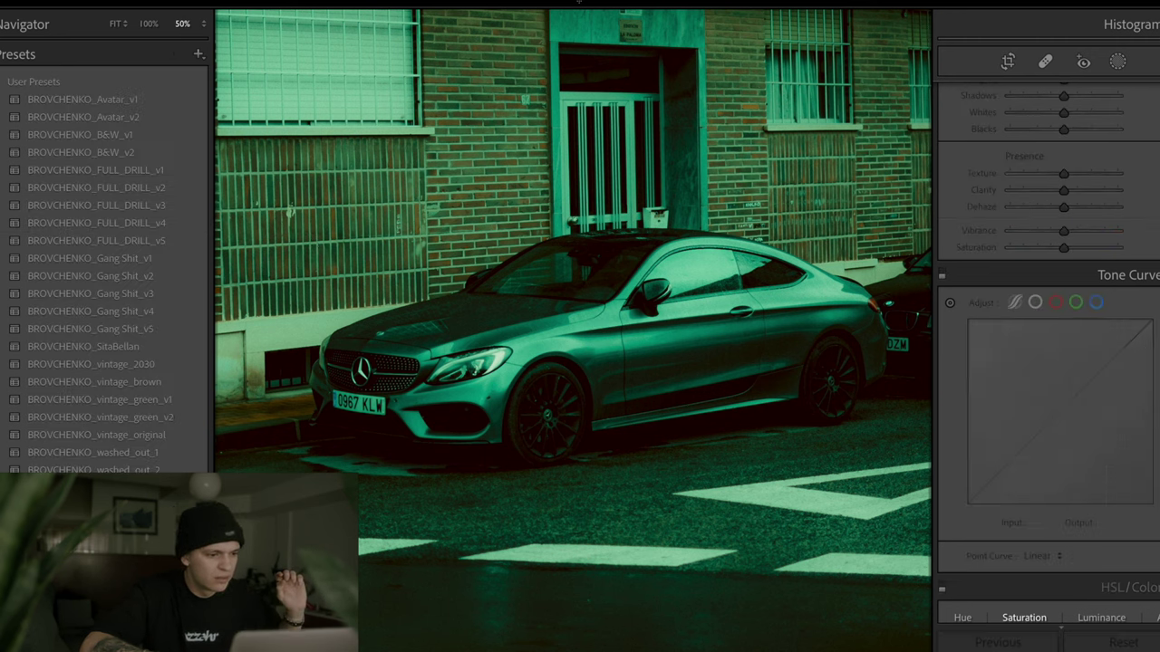
left_click(646, 393)
left_click(639, 426)
left_click(642, 465)
key("ctrl+equal")
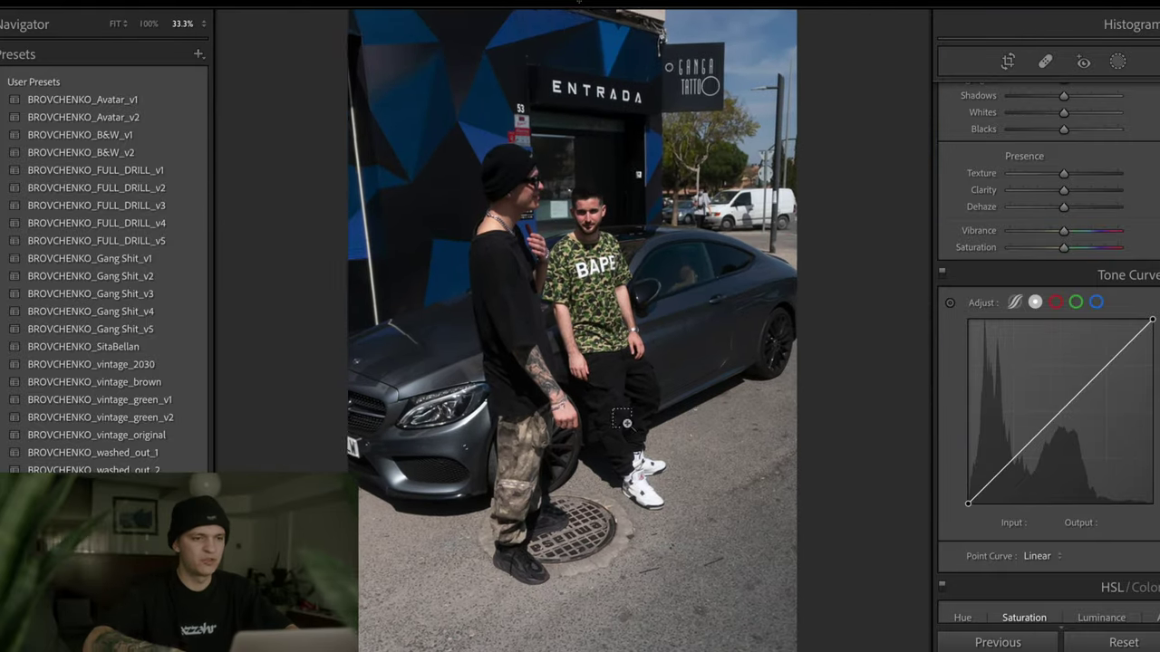
- Zoom the two-men photo to 33.3% and compare FULL_DRILL presets, settling on v3
key("ctrl+equal")
left_click_drag(623, 414, 619, 407)
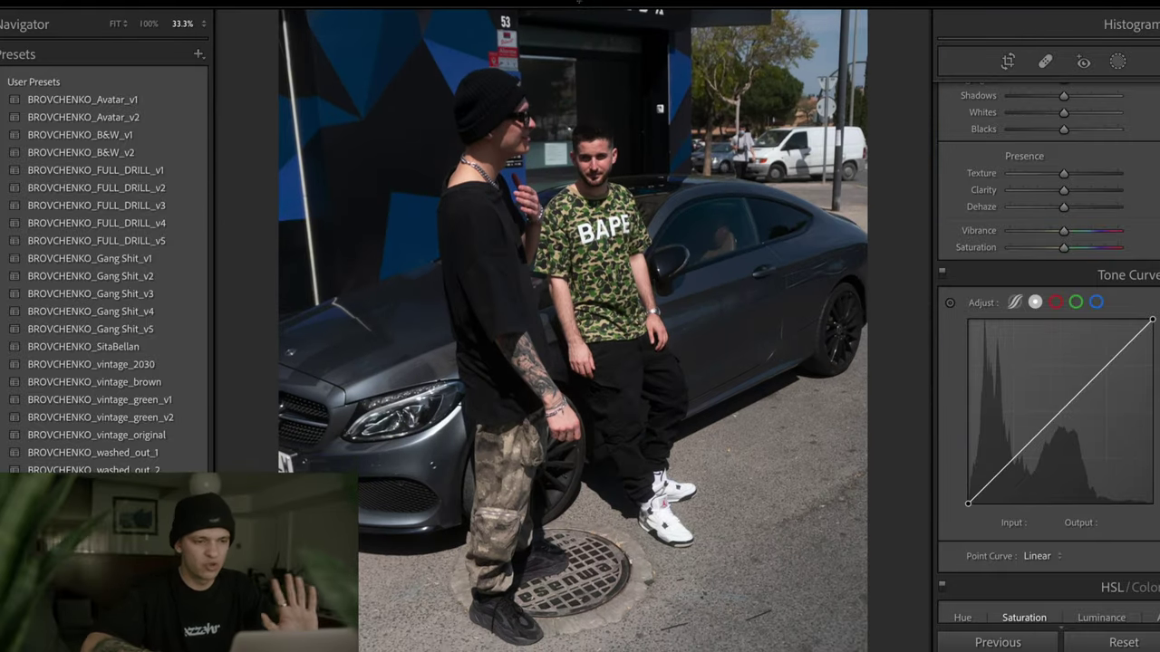
scroll(494, 381, "down", 1)
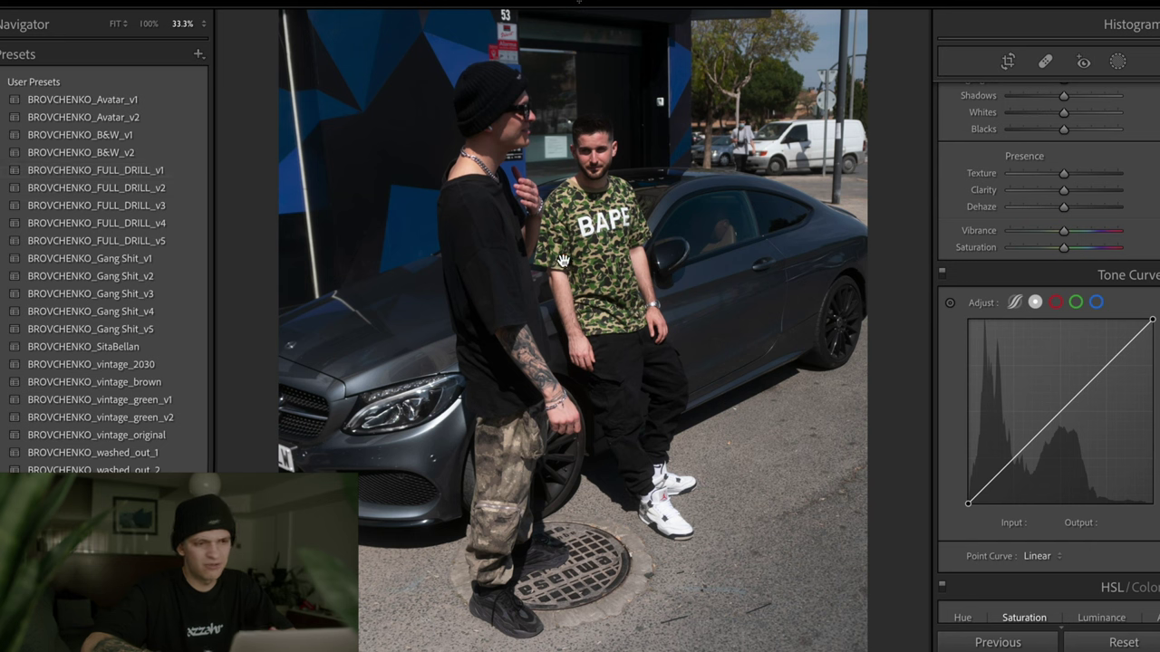
left_click(161, 188)
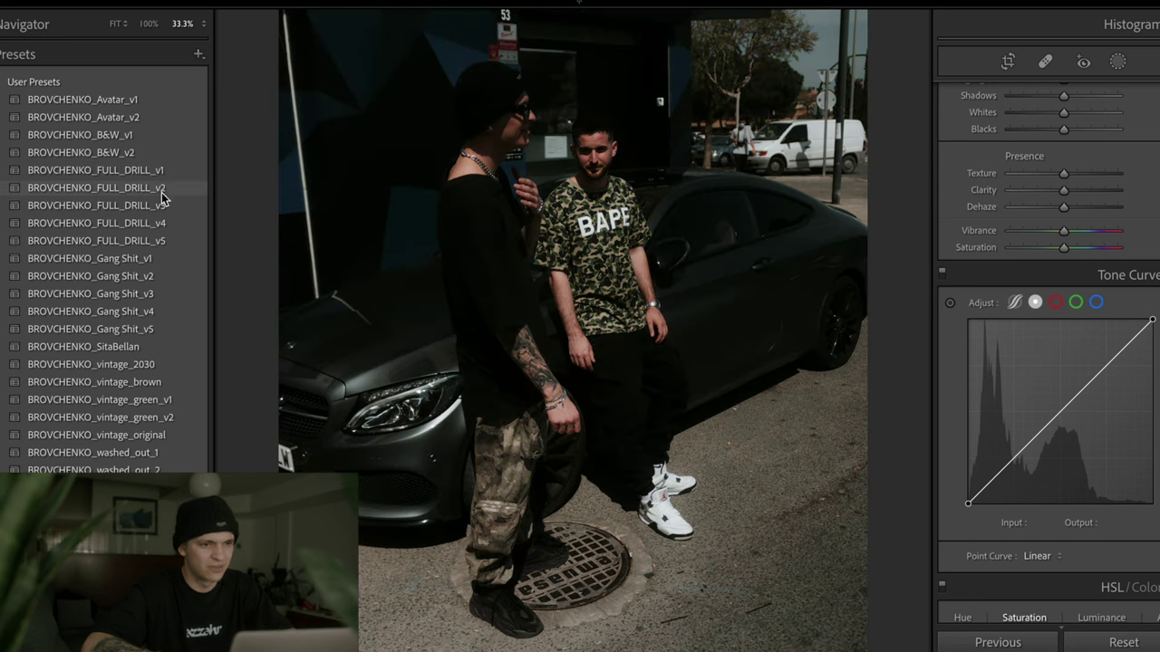
left_click(162, 202)
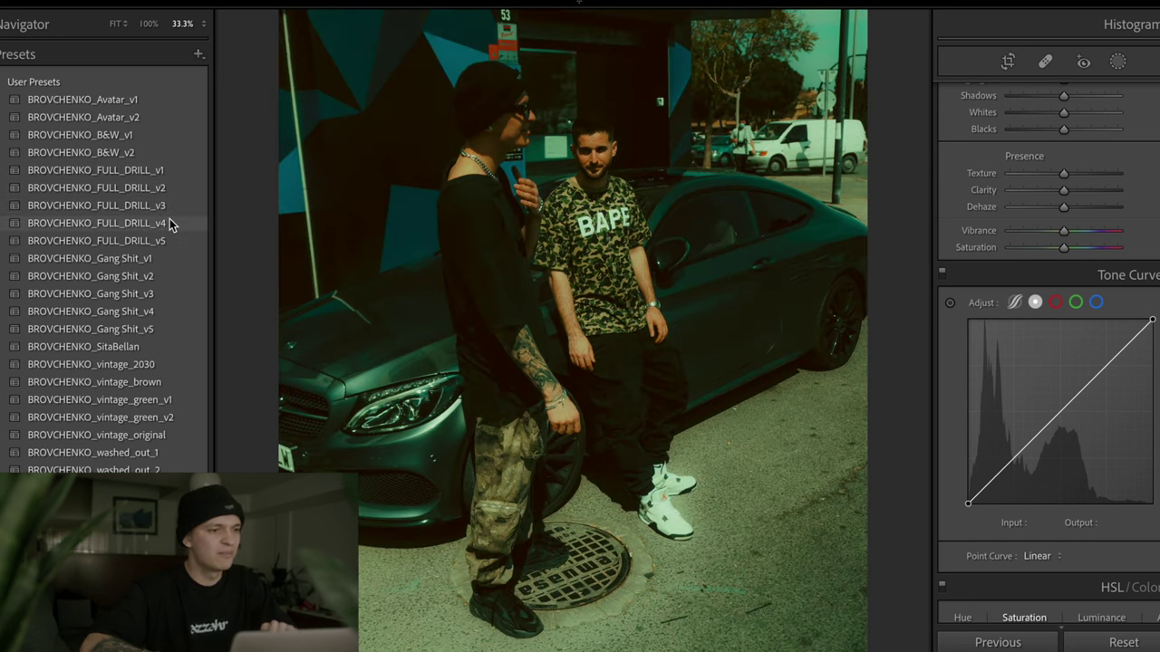
left_click(168, 241)
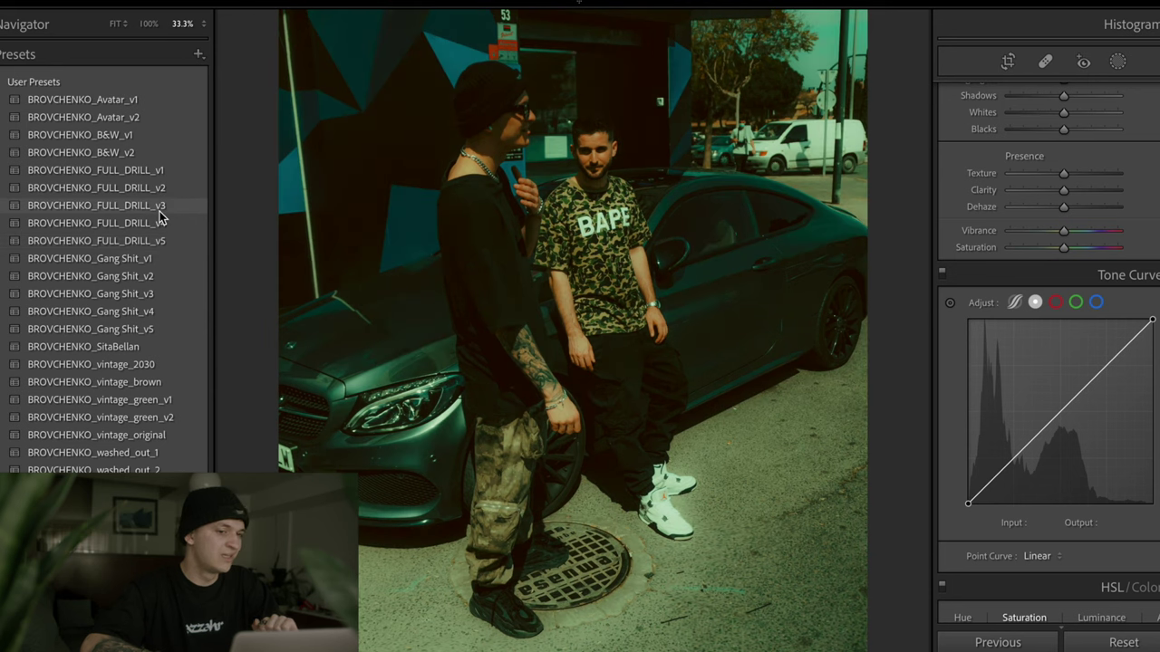
left_click(163, 207)
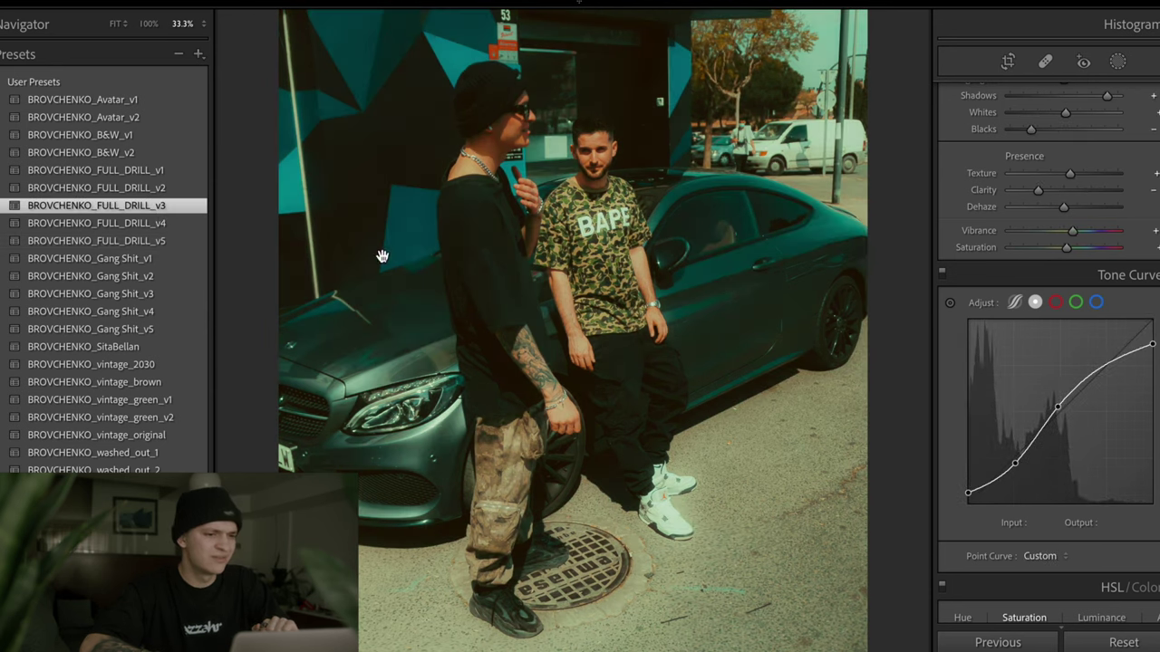
- Brighten the exposure slightly and move on to the barbershop photo
scroll(985, 372, "up", 1)
scroll(985, 372, "up", 4)
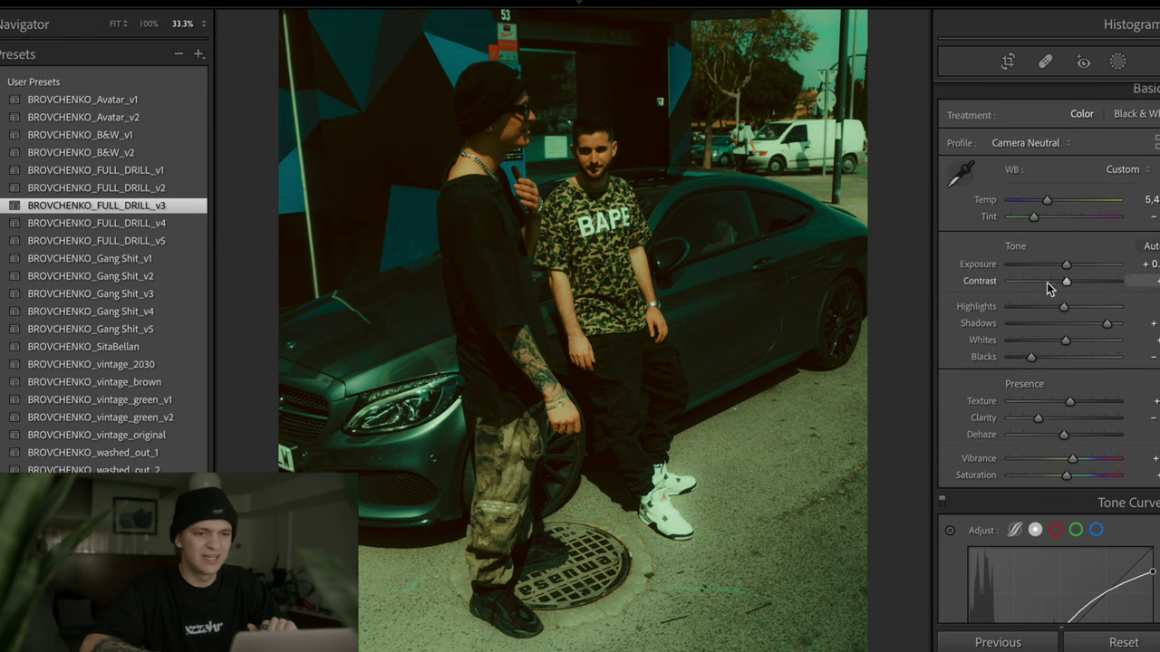
left_click_drag(1066, 263, 1069, 265)
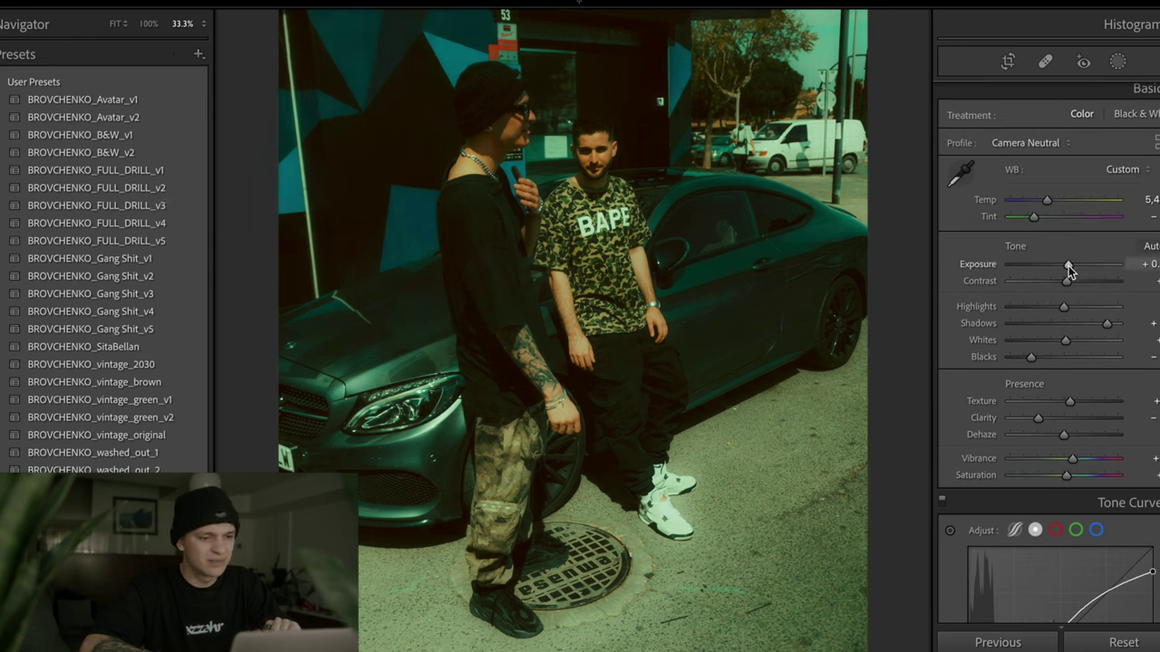
key("Right")
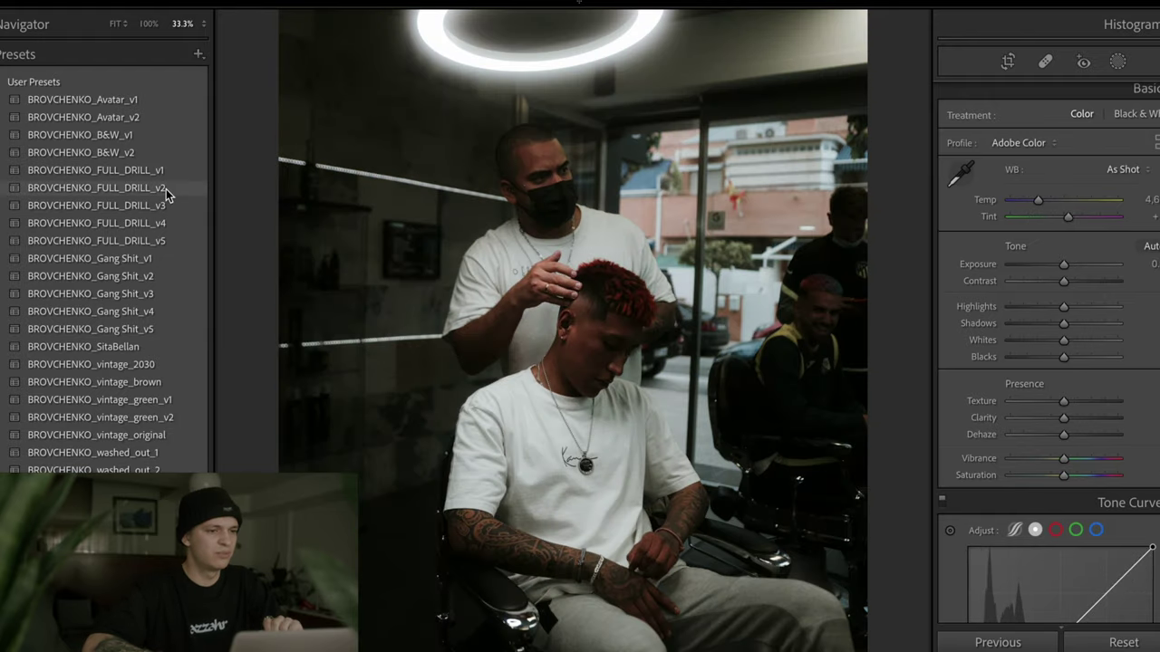
- Apply FULL_DRILL_v2 to the barbershop photo with slightly positive exposure, then advance to the portrait
left_click(166, 194)
left_click_drag(1060, 265, 1074, 264)
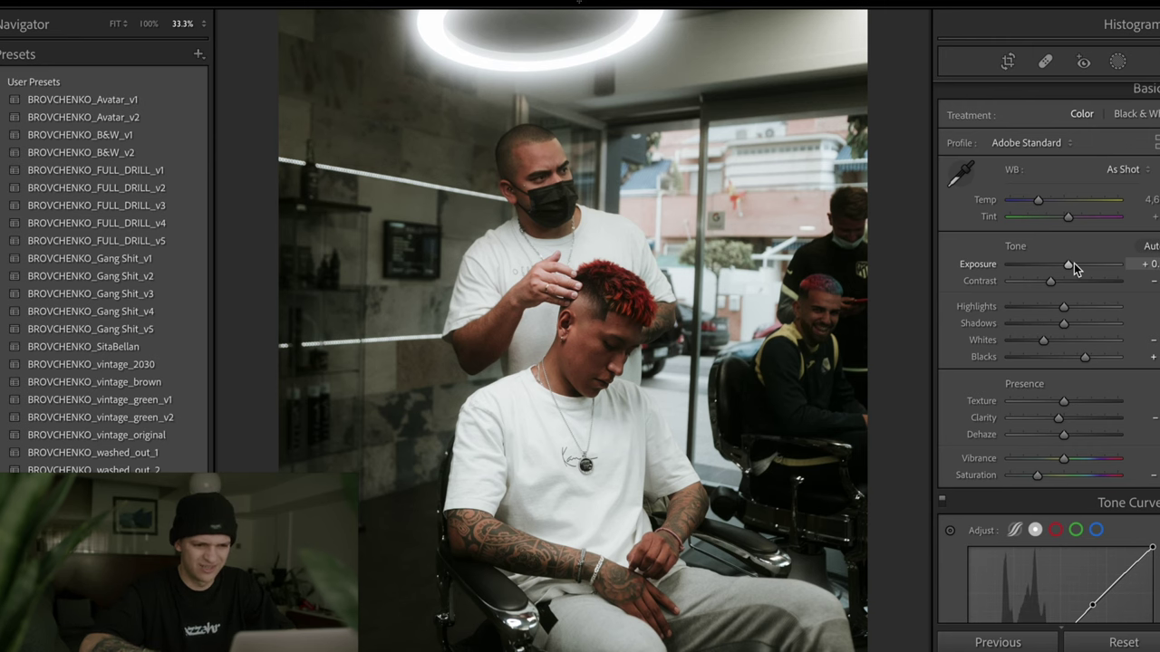
key("Right")
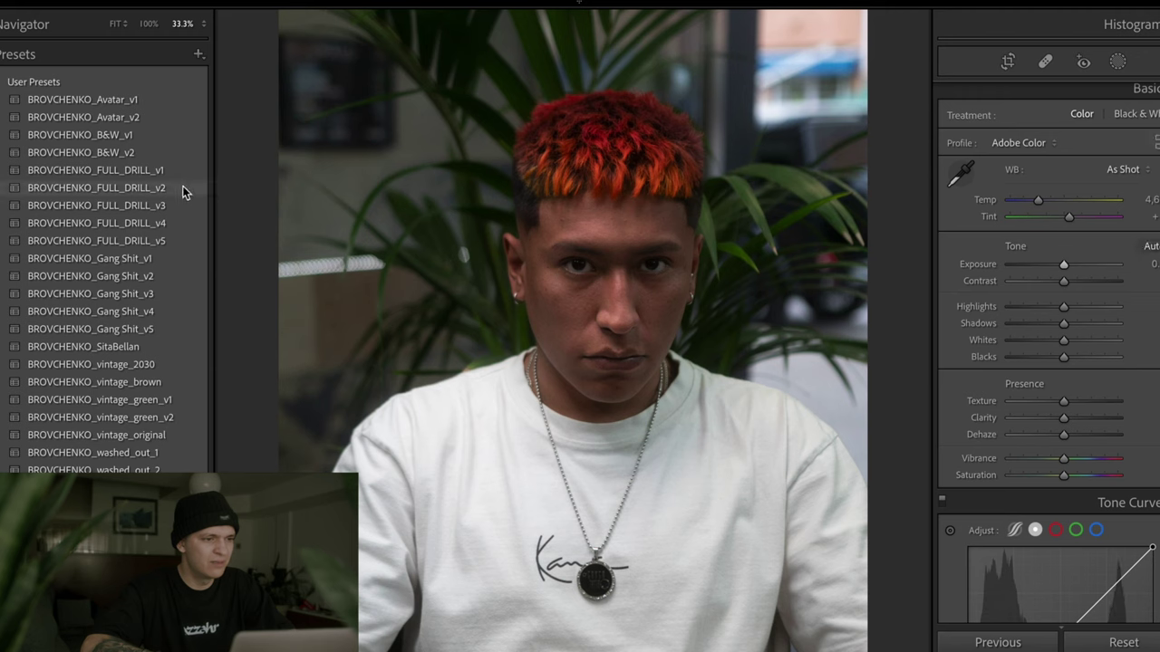
- Try FULL_DRILL_v2 on the red-haired portrait, then switch to v1 with slightly positive exposure
left_click(185, 187)
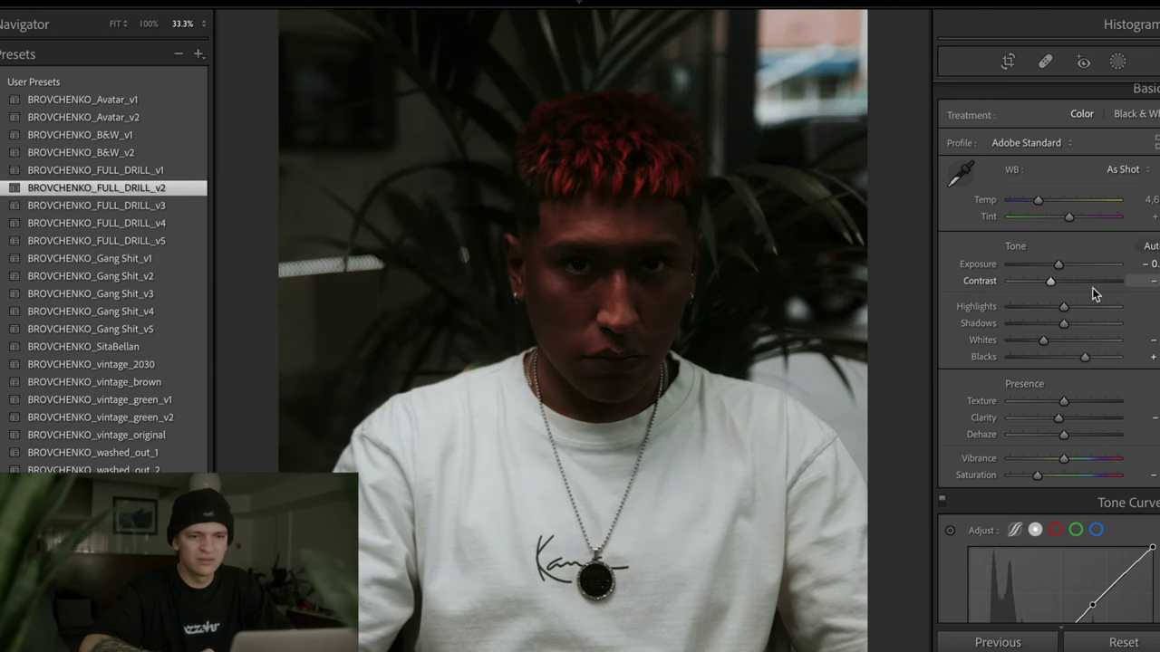
left_click_drag(1057, 264, 1074, 267)
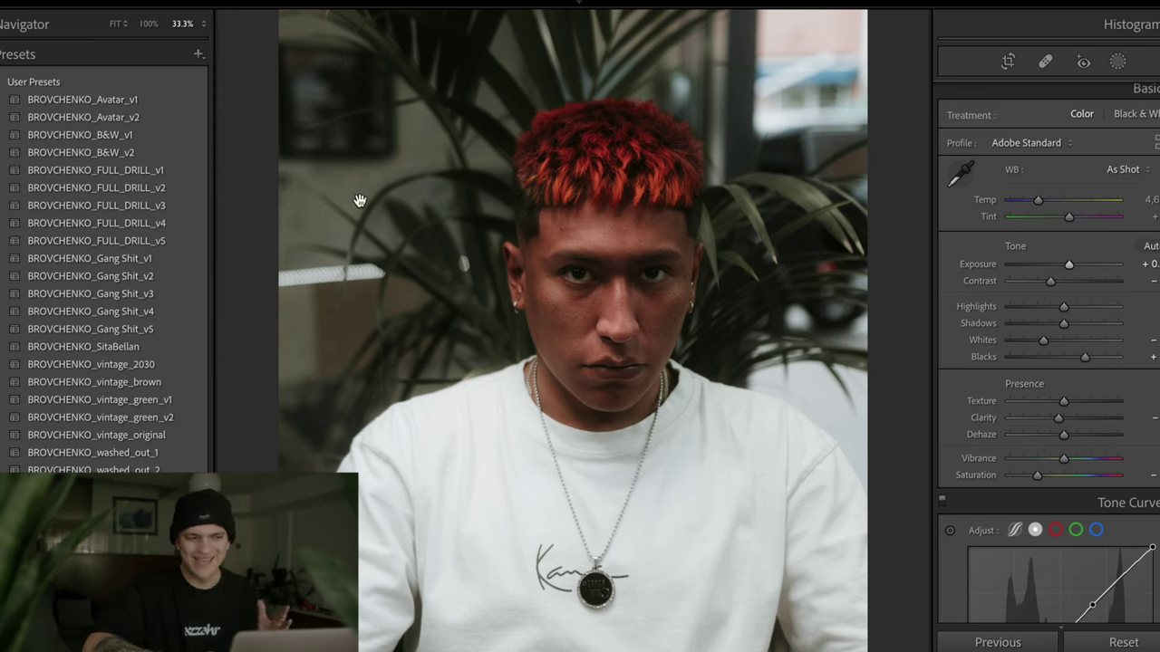
left_click(201, 169)
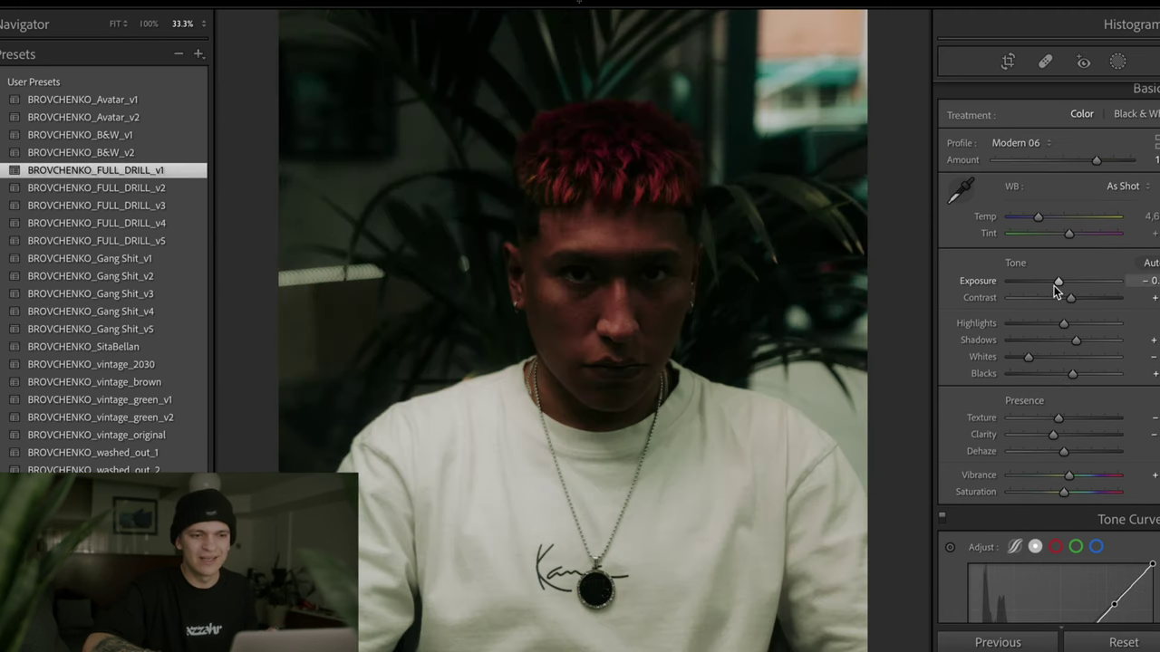
left_click_drag(1056, 282, 1065, 283)
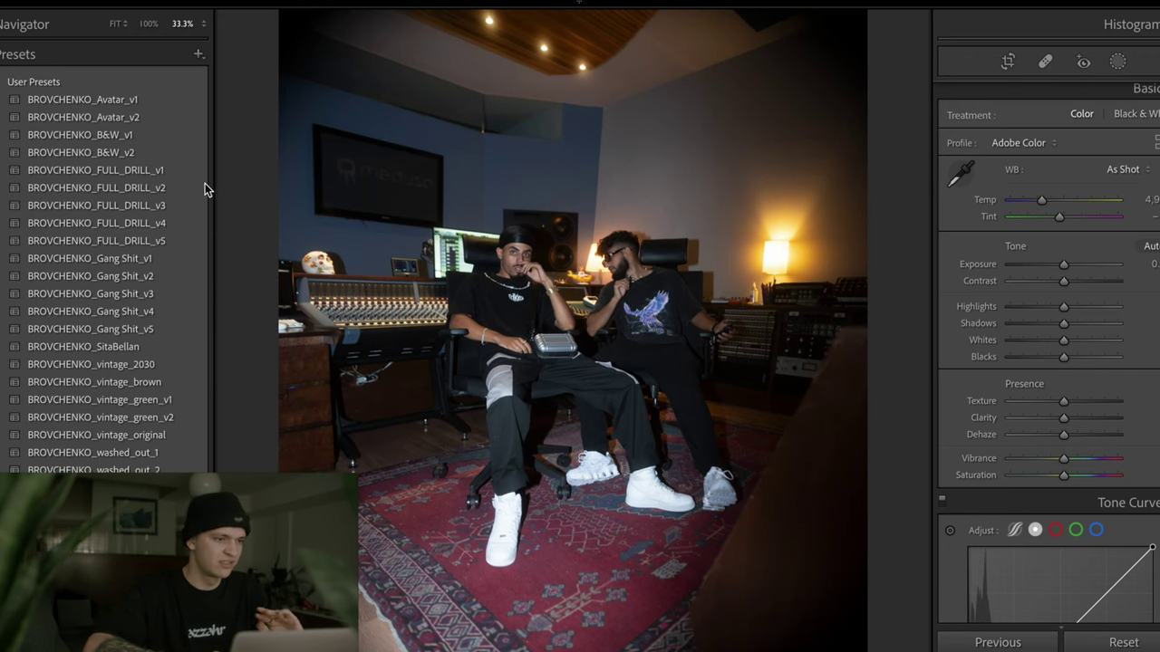
- Try FULL_DRILL_v2, settle the studio photo on v4 with slightly raised exposure, then advance to the cathedral shots
left_click(152, 192)
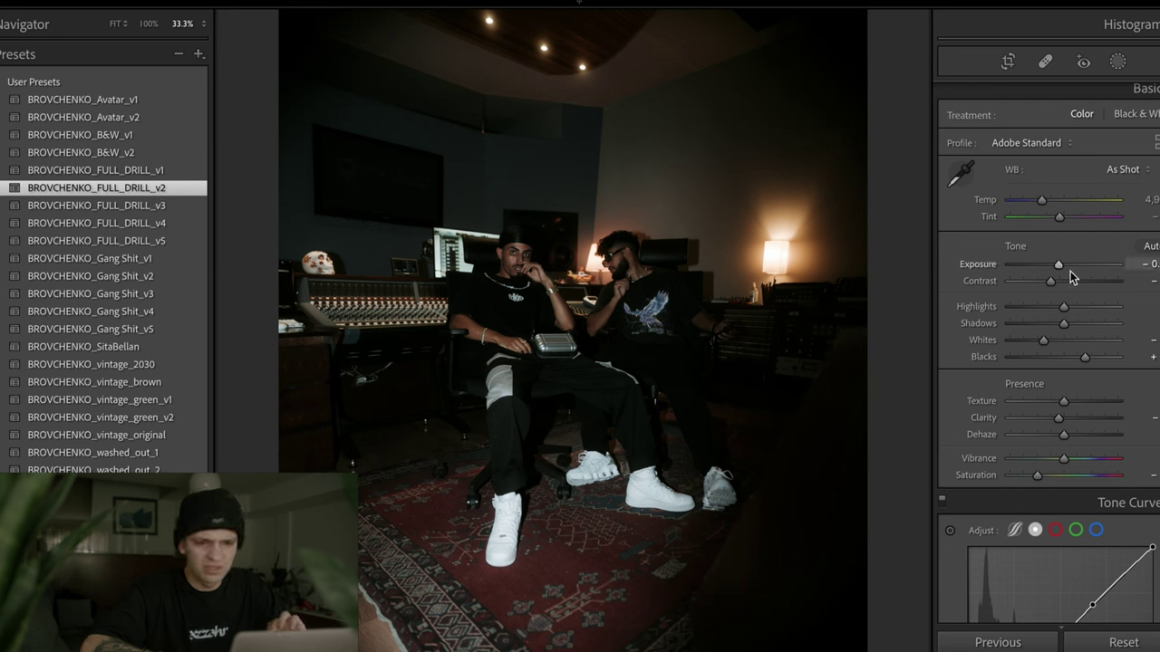
left_click_drag(1059, 265, 1071, 269)
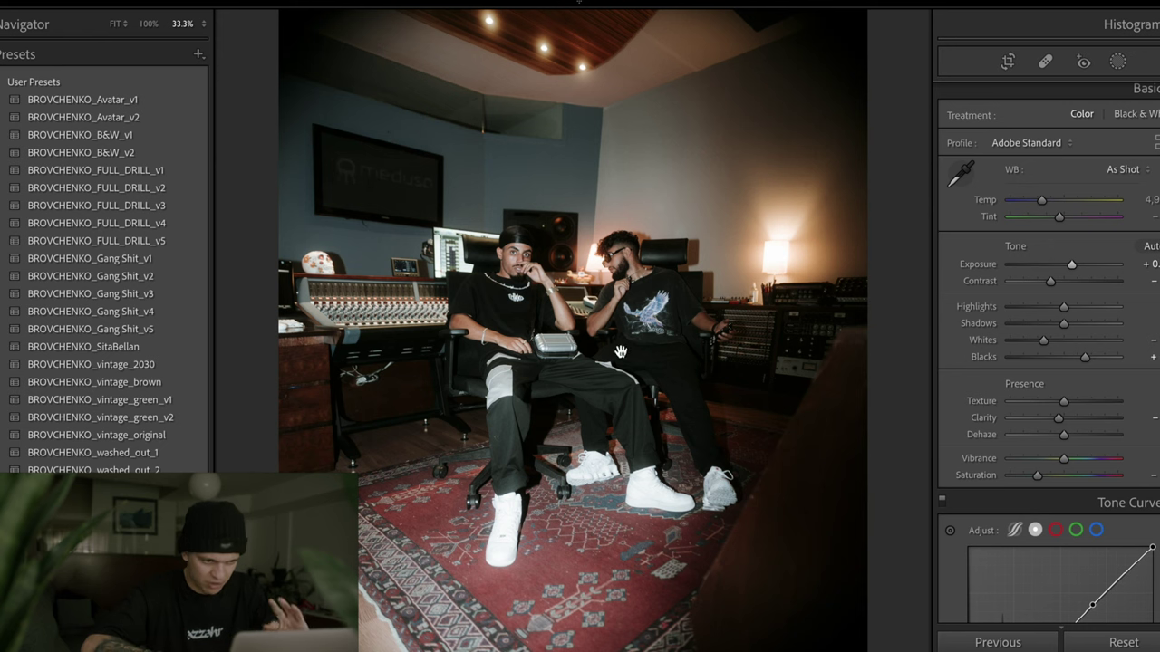
left_click(193, 229)
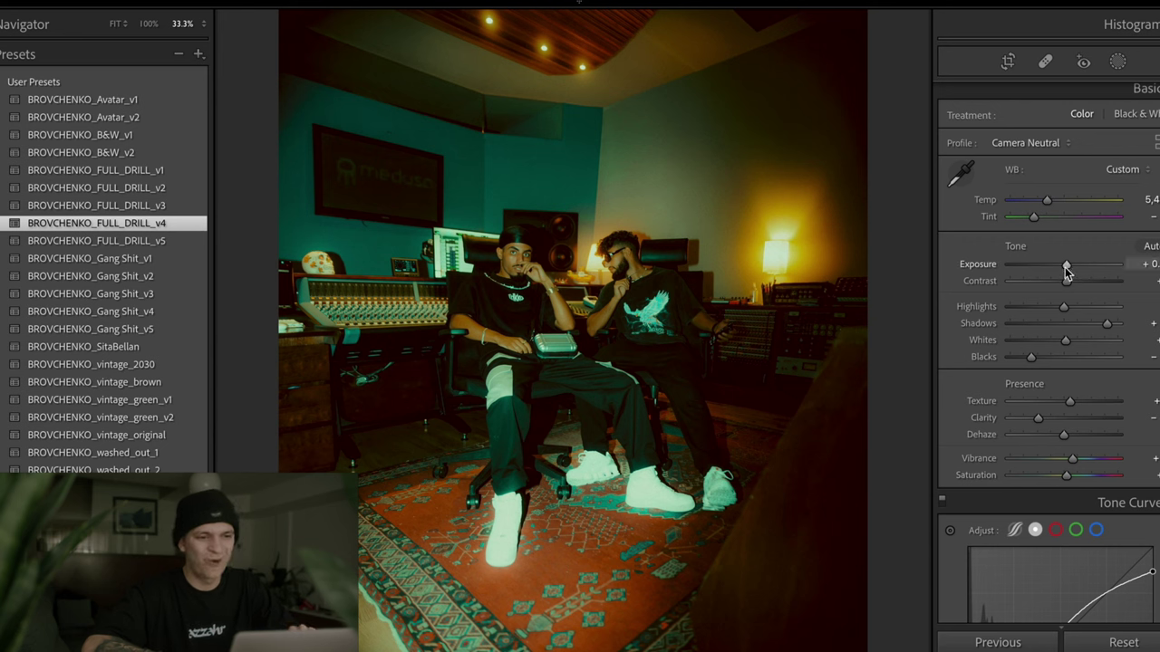
left_click_drag(1066, 268, 1068, 269)
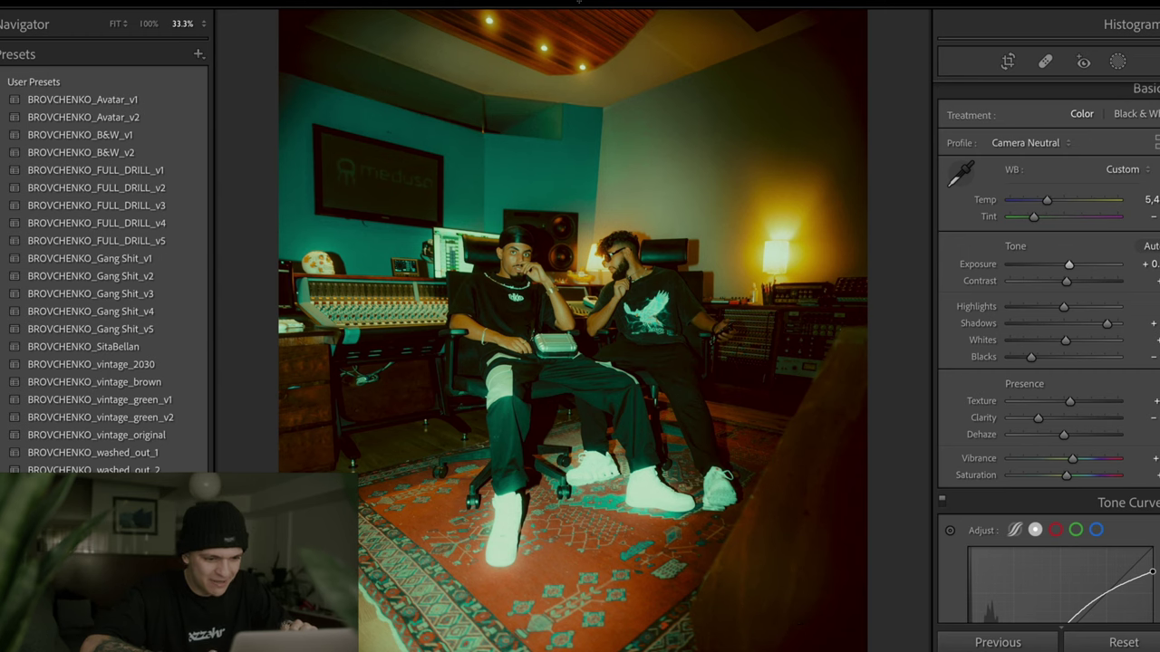
key("Right")
key("Right")
key("Right")
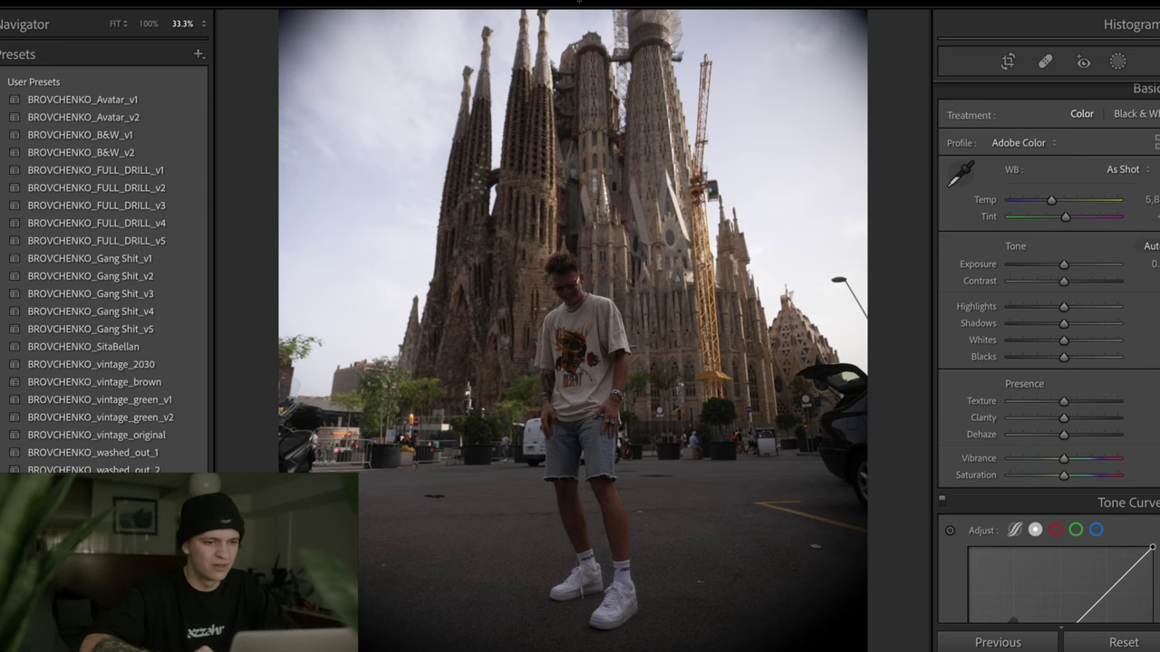
key("Right")
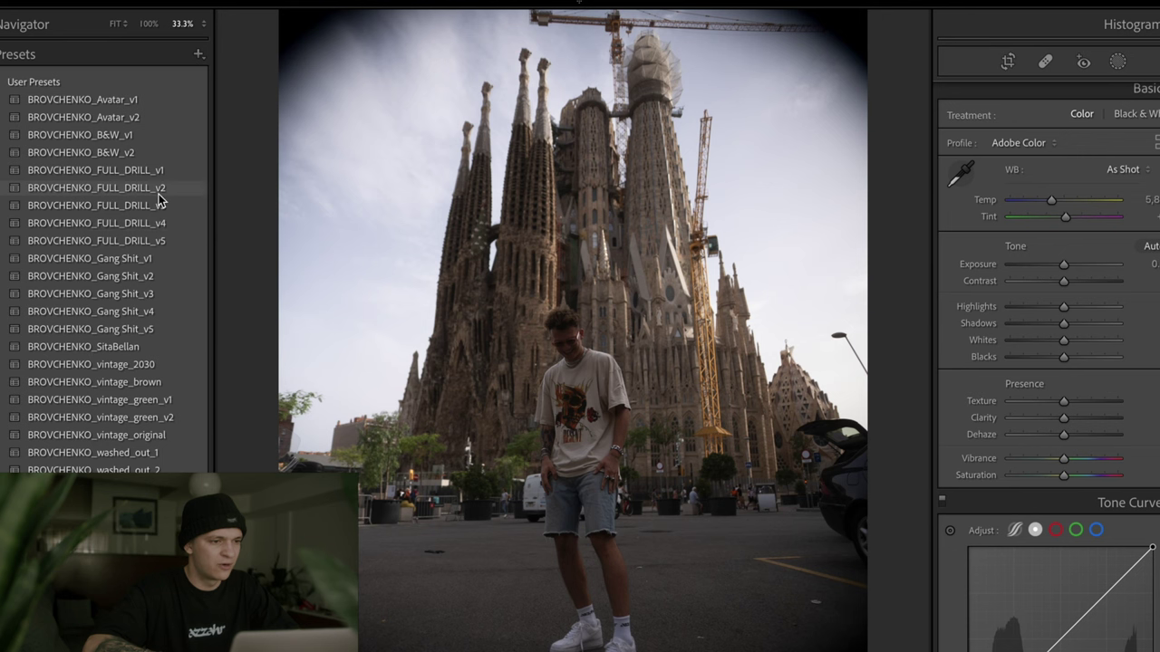
- Try the BROVCHENKO_FULL_DRILL_v2 and v1 presets on the cathedral photo, raising exposure and lowering shadows
left_click(160, 189)
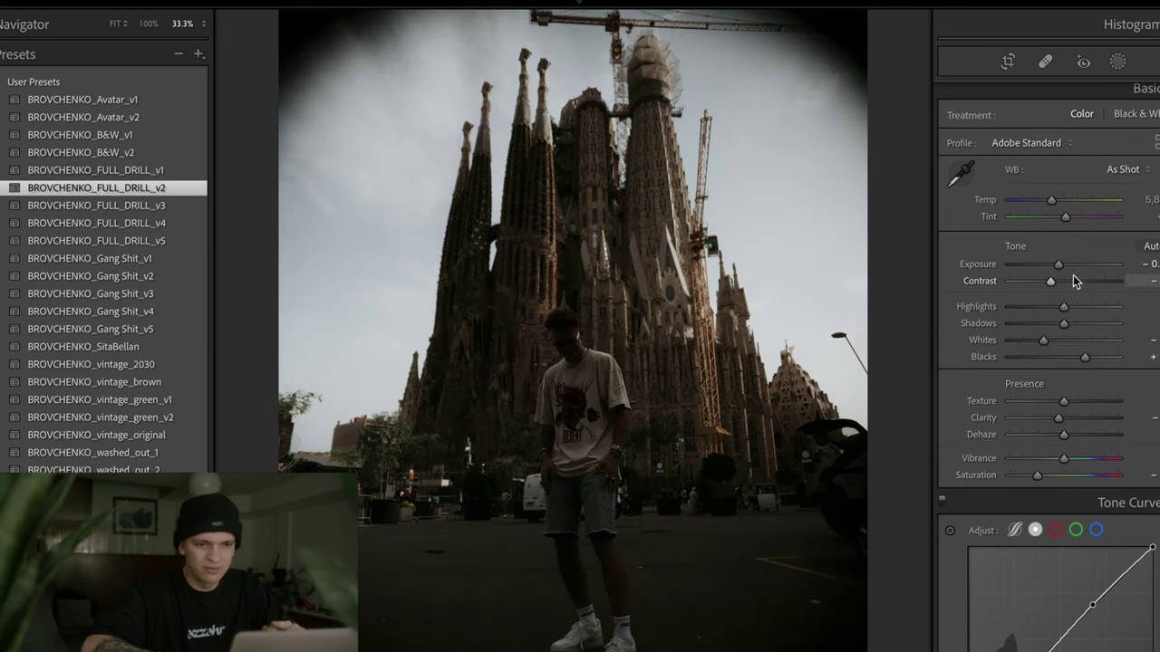
left_click_drag(1058, 265, 1080, 274)
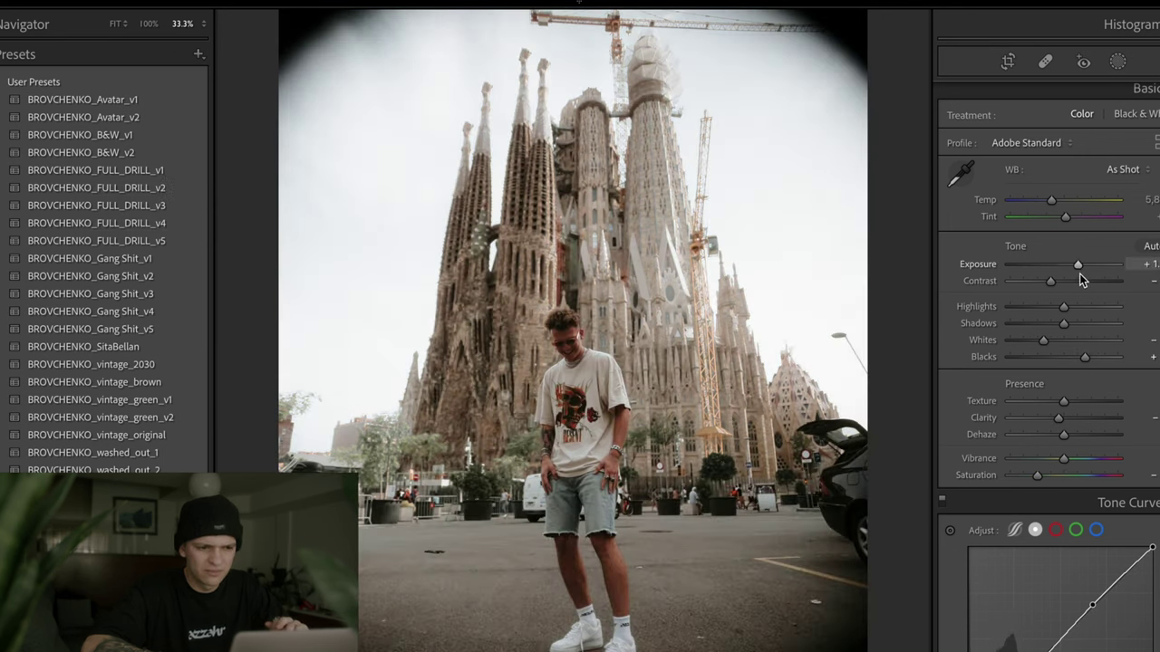
key("ctrl+equal")
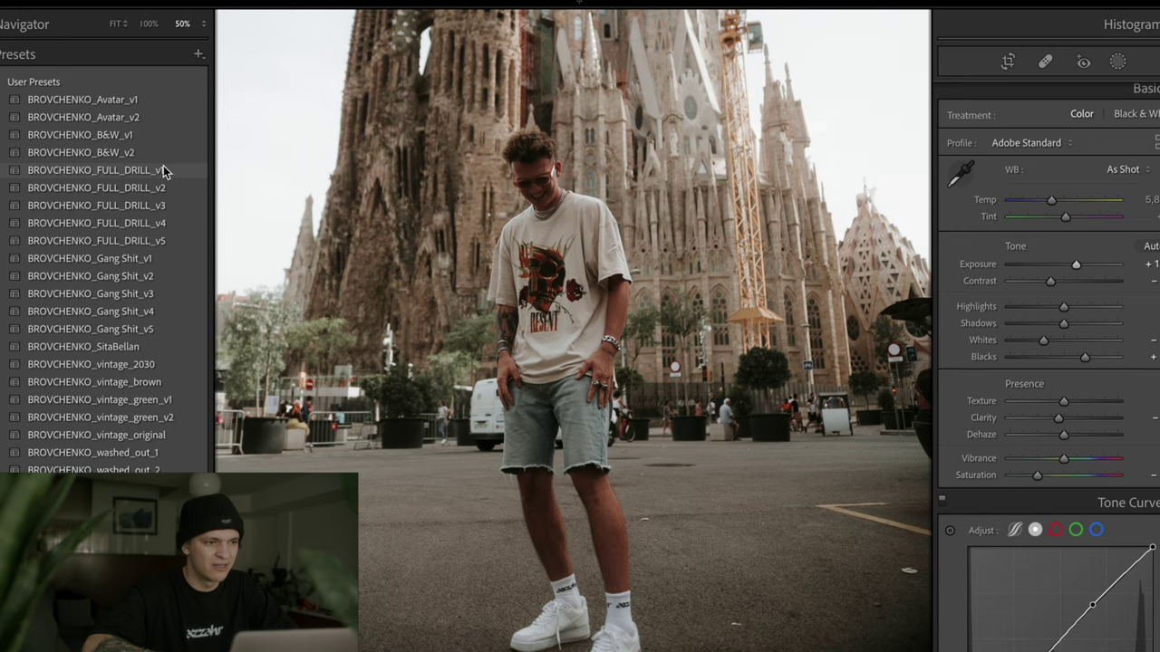
left_click(163, 172)
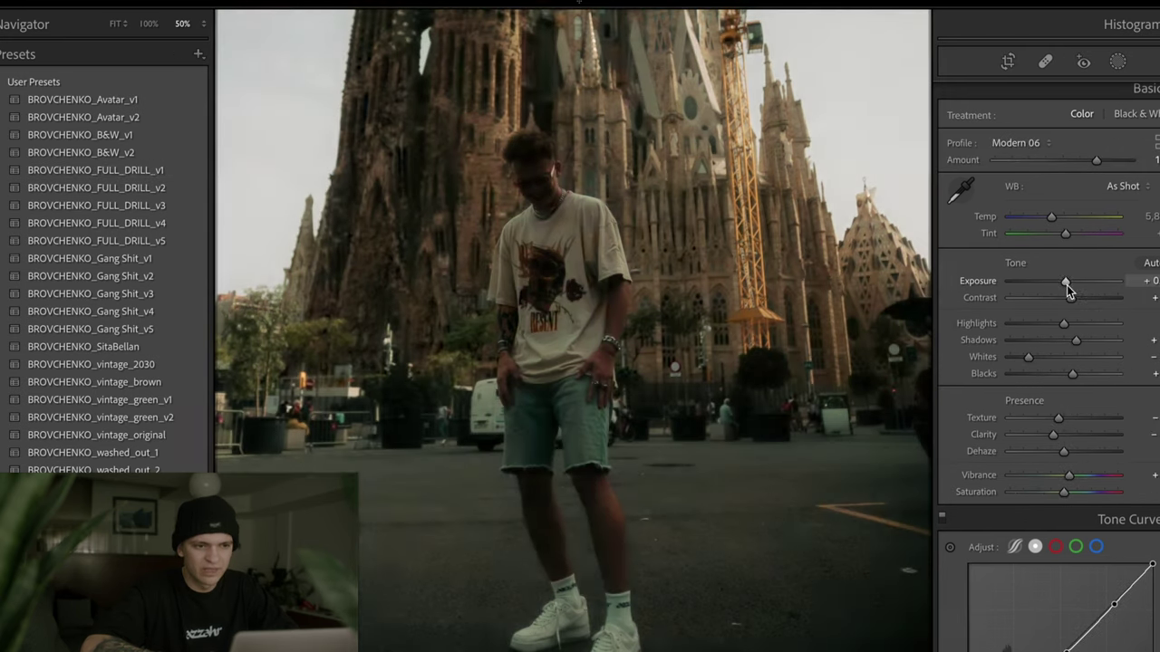
left_click_drag(1059, 284, 1075, 288)
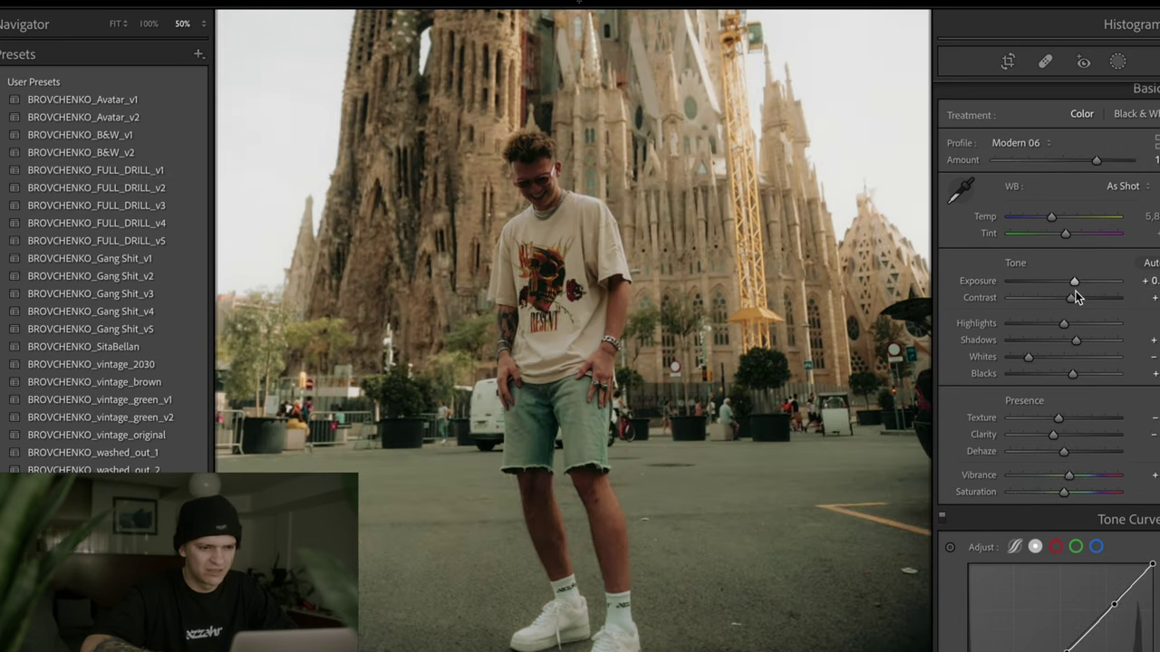
left_click_drag(1072, 345, 1067, 342)
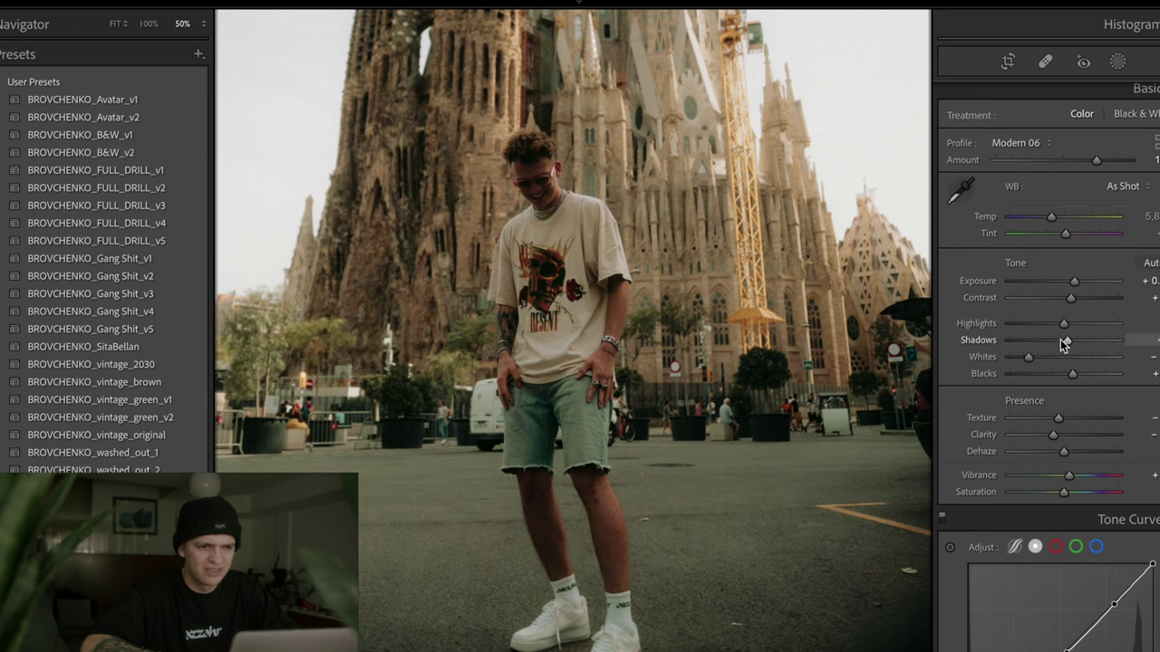
- Settle on the green FULL_DRILL_v4 grade at slightly positive exposure, then advance to the warehouse shot
left_click(164, 226)
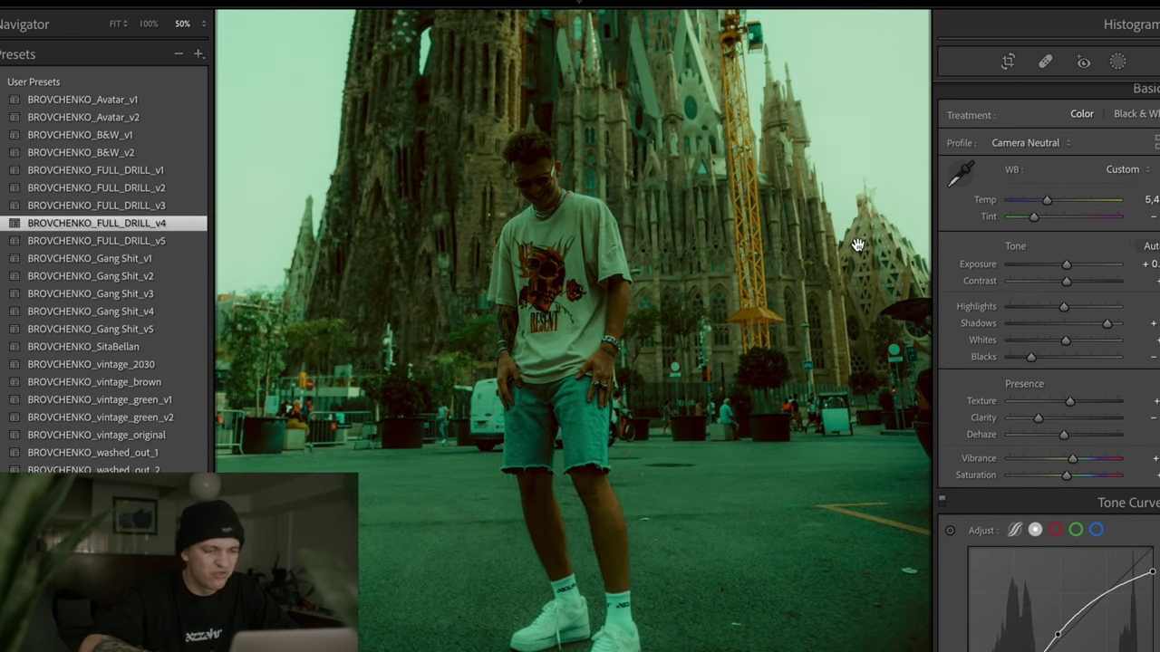
left_click_drag(1068, 264, 1073, 264)
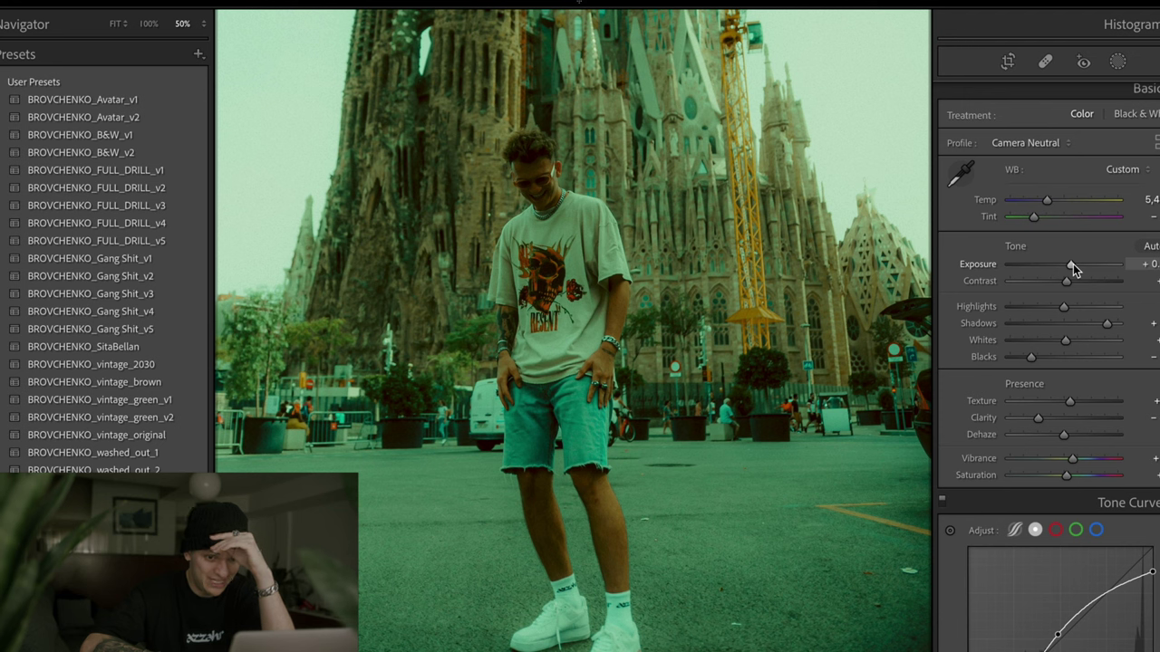
left_click_drag(1073, 264, 1077, 265)
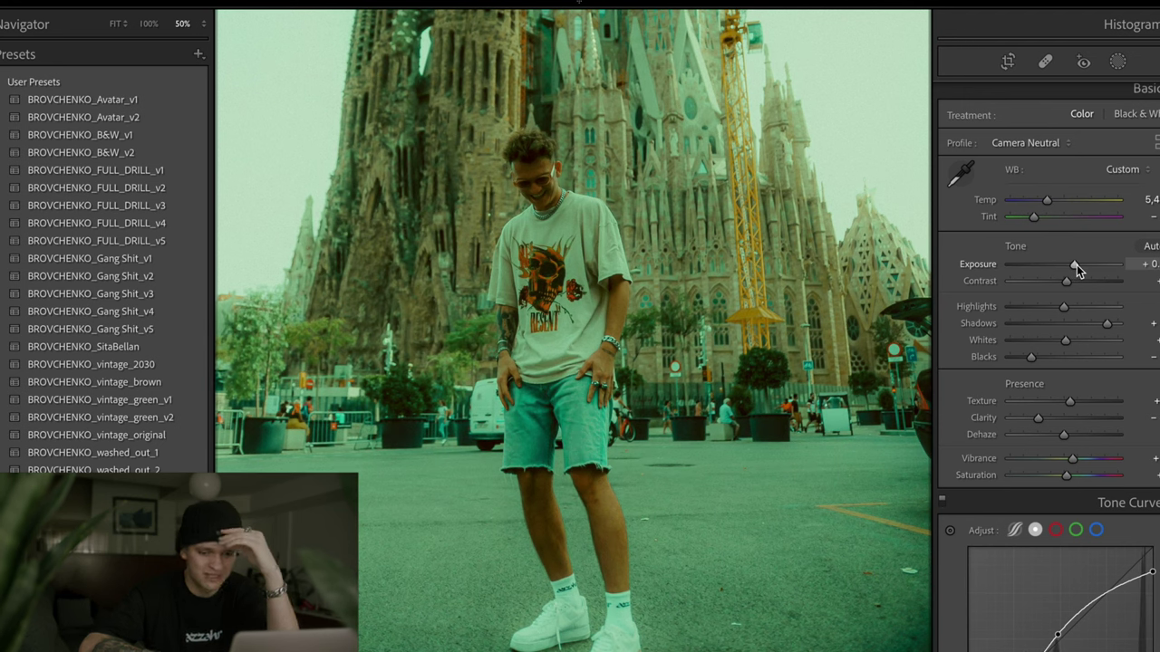
key("ctrl+z")
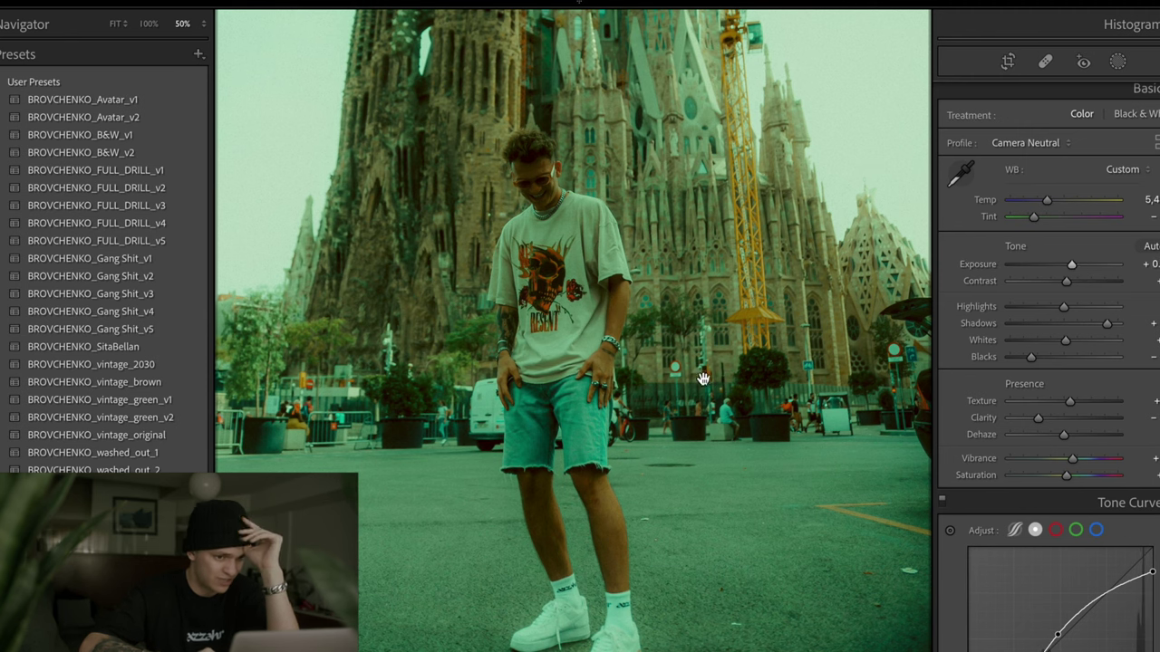
mouse_move(580, 649)
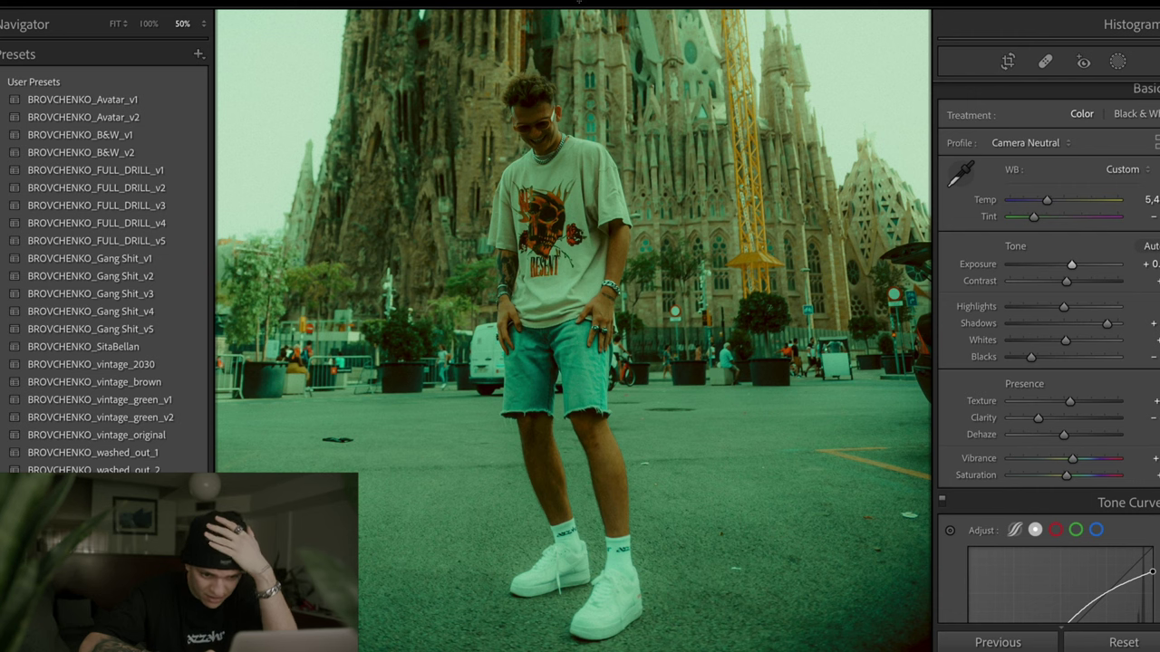
key("Right")
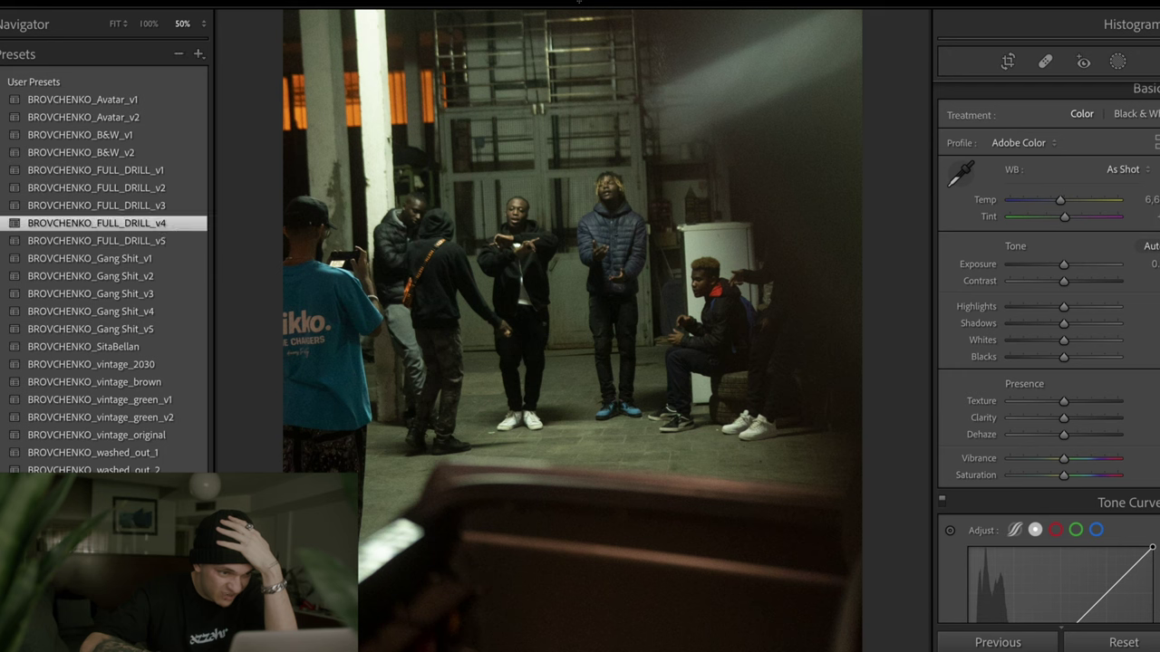
- Give the warehouse group shot FULL_DRILL_v4 at about +1 exposure, then advance to the G-wagon photo
left_click(165, 224)
left_click_drag(1072, 263, 1084, 261)
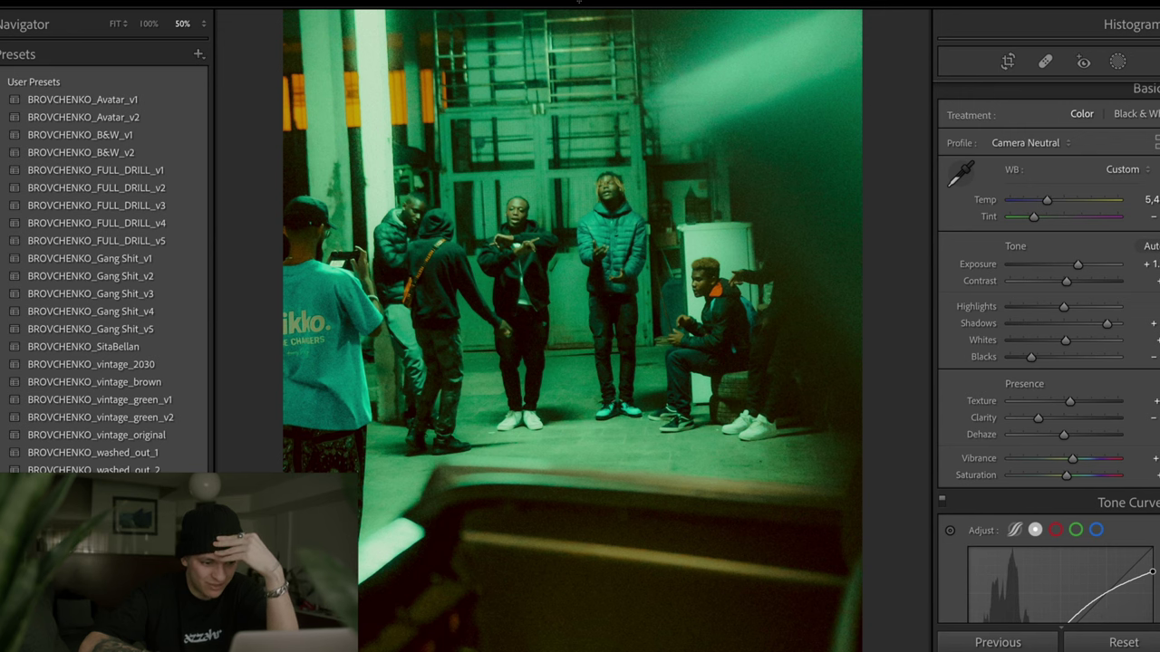
key("Right")
key("Right")
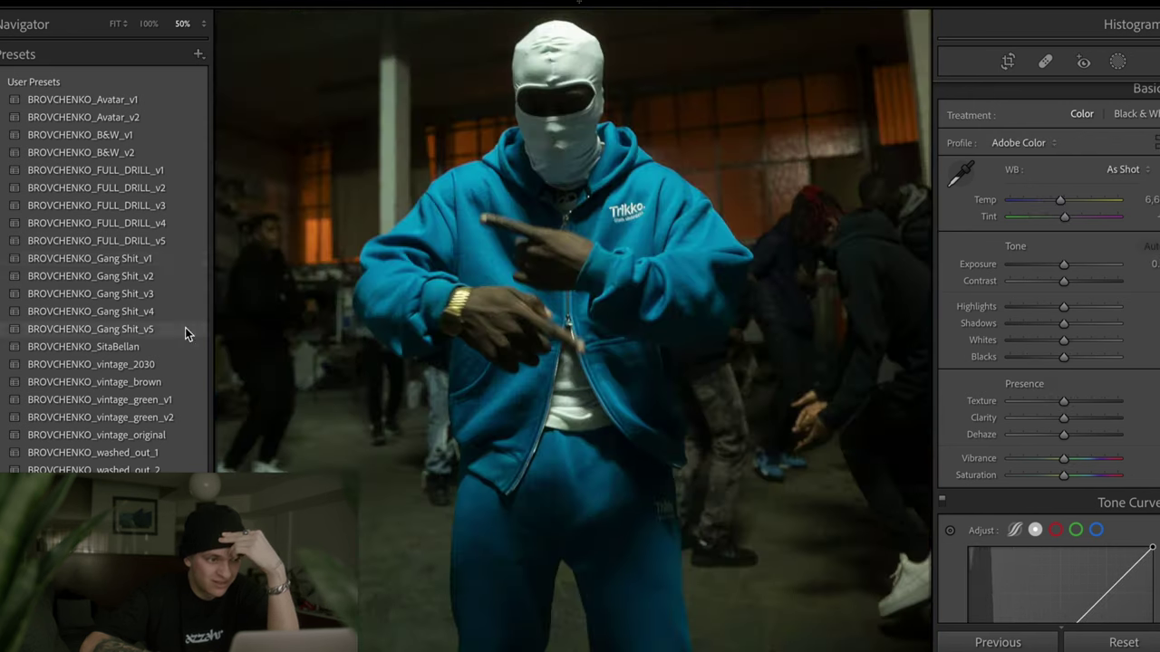
key("Right")
left_click_drag(613, 489, 611, 503)
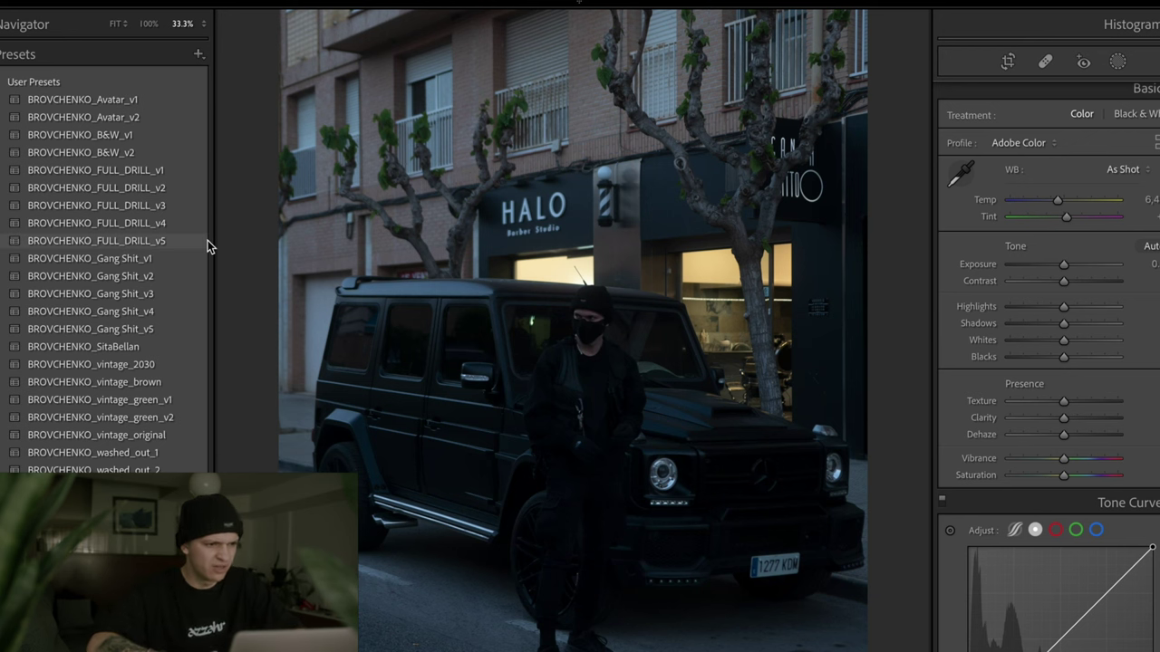
- Grade the G-wagon photo with teal FULL_DRILL_v5, slightly warmer Temp, about +1 exposure and lower highlights
left_click(136, 240)
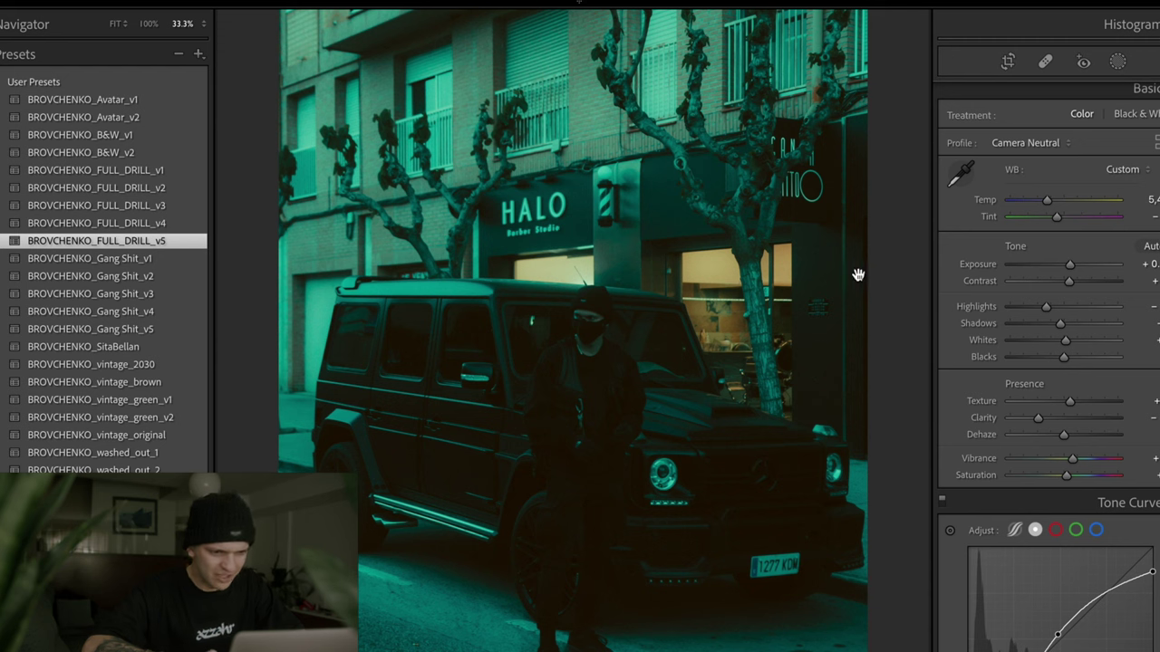
mouse_move(856, 349)
left_mouse_down()
mouse_move(732, 322)
mouse_move(732, 346)
left_mouse_up()
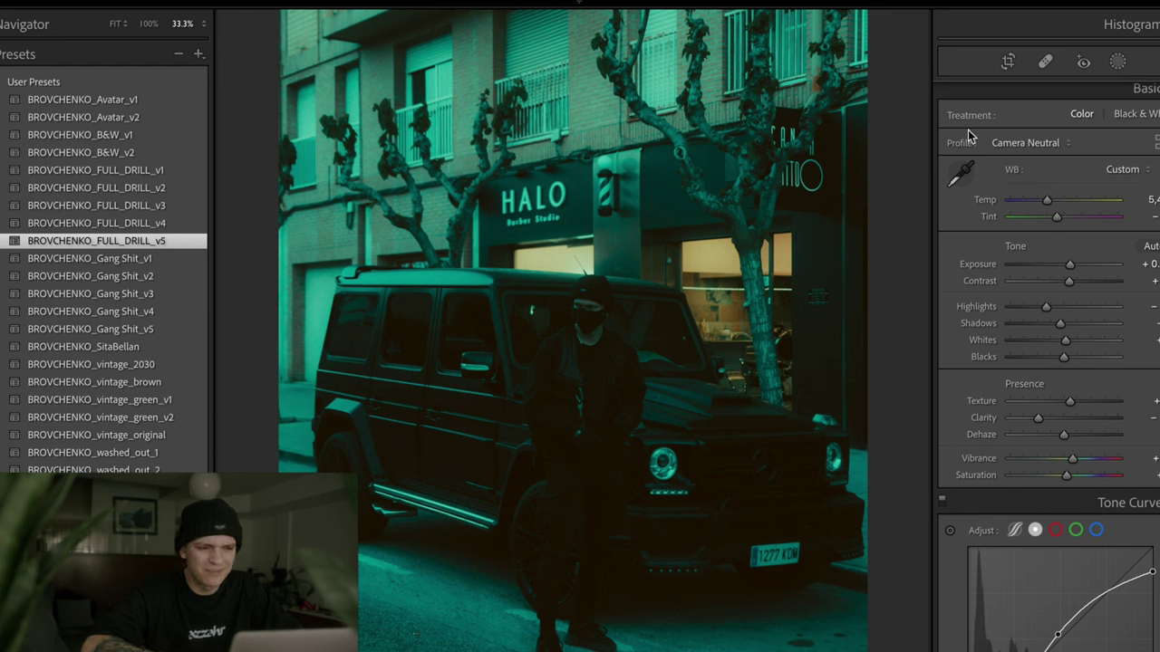
left_click_drag(1048, 203, 1066, 208)
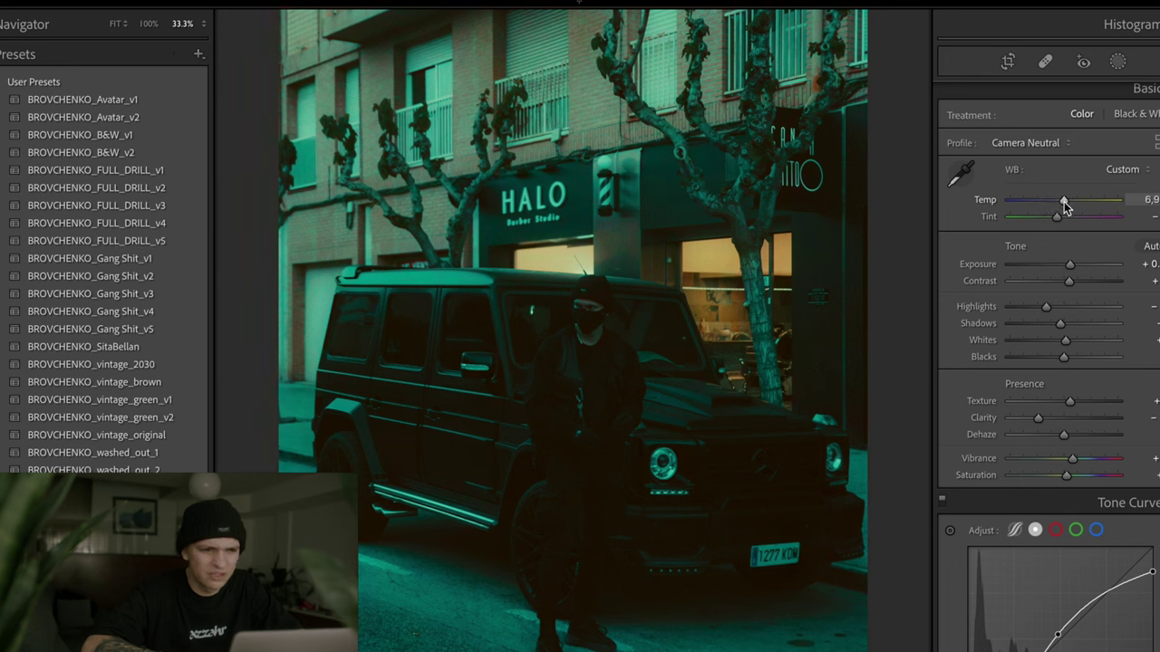
left_click_drag(1070, 266, 1081, 272)
left_click_drag(1046, 307, 1023, 310)
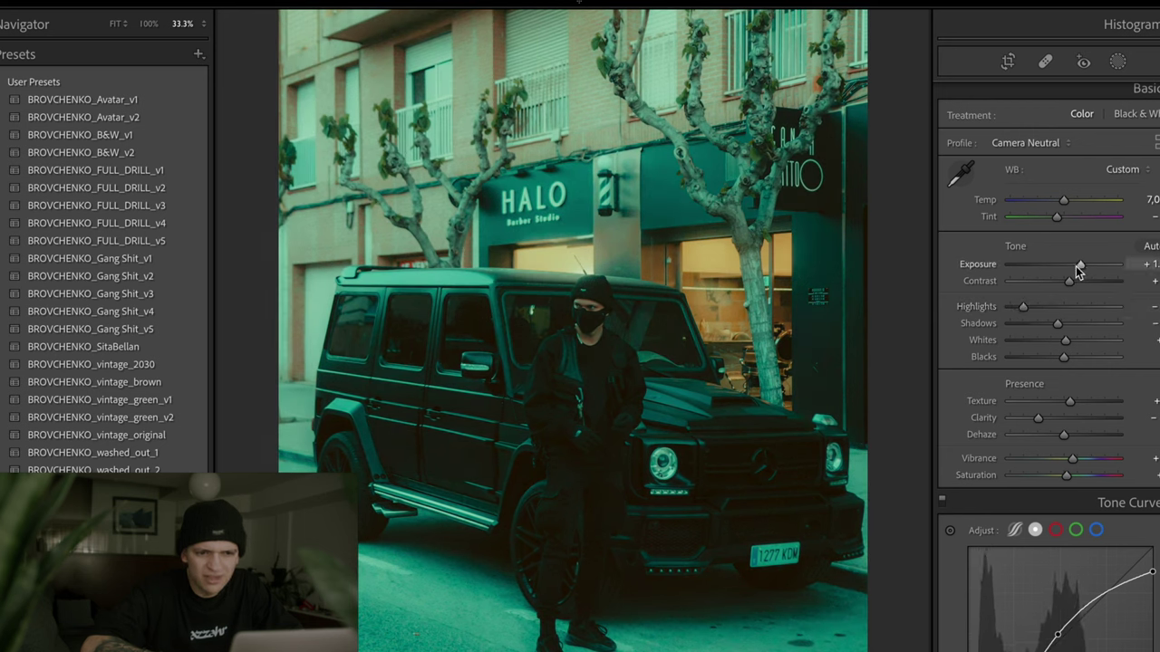
left_click_drag(1079, 271, 1076, 274)
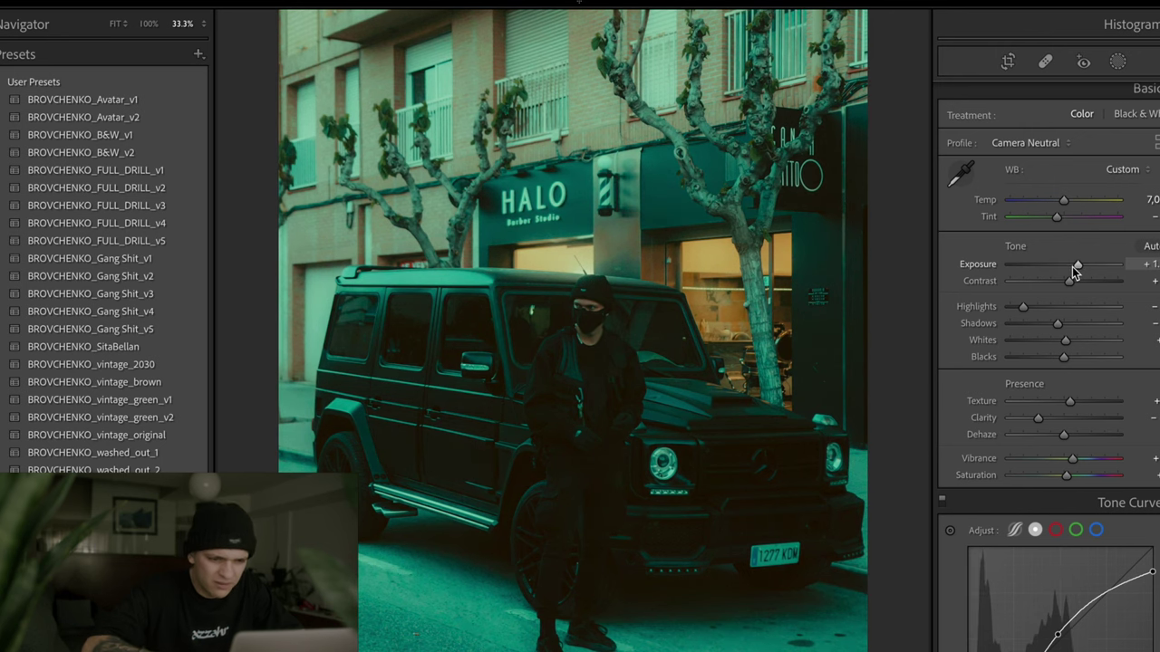
left_click(832, 352)
left_click(556, 181)
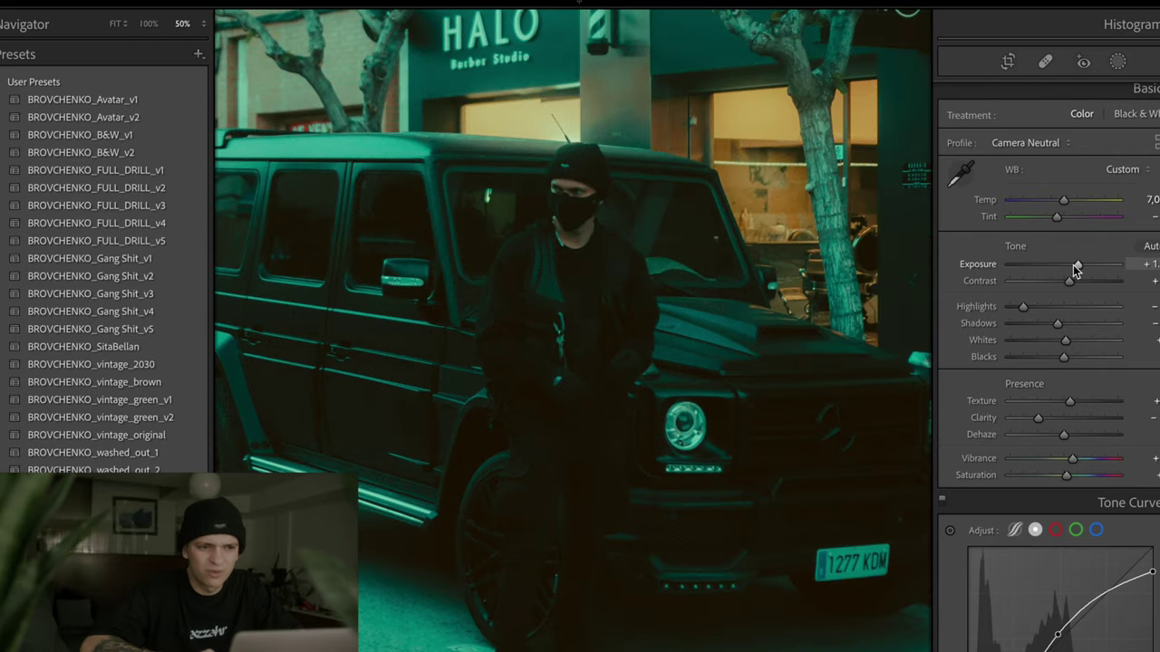
left_click(624, 350)
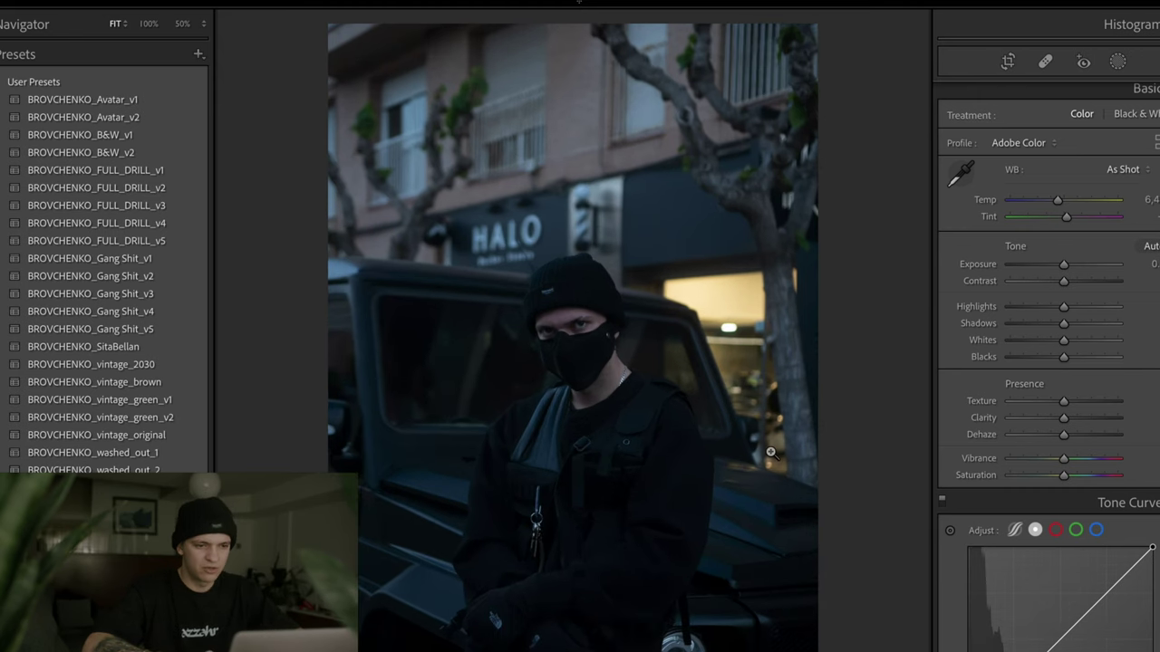
- Apply green FULL_DRILL_v4 to the masked portrait, retune its Temp, and settle exposure near +1
left_click_drag(672, 409, 675, 459)
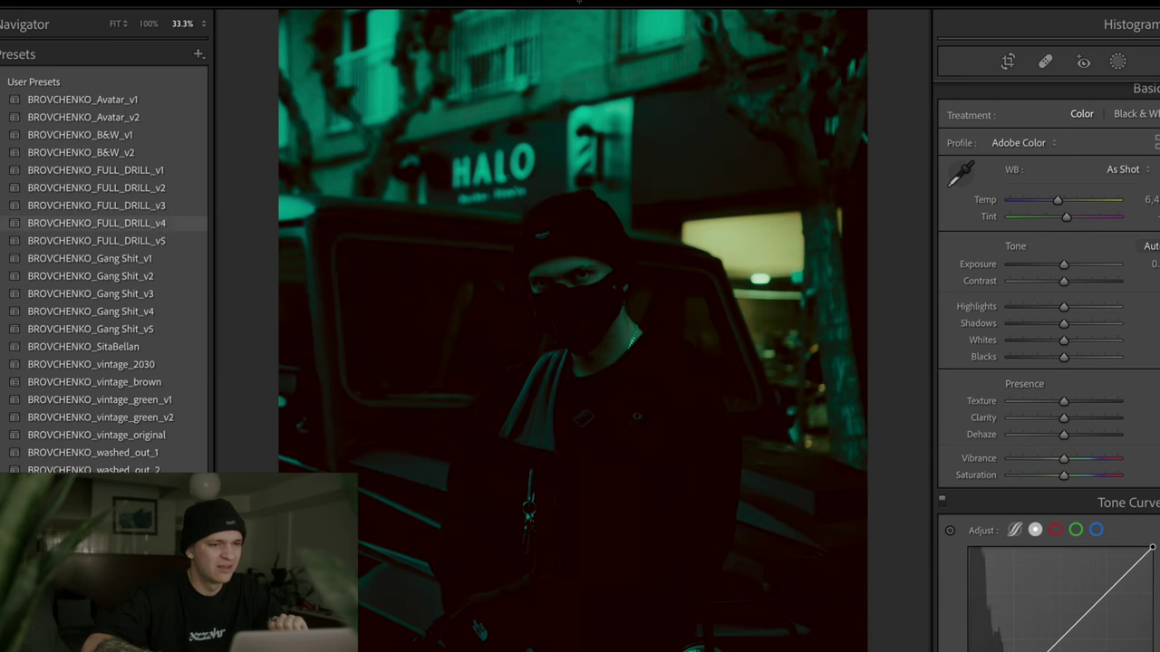
left_click(162, 231)
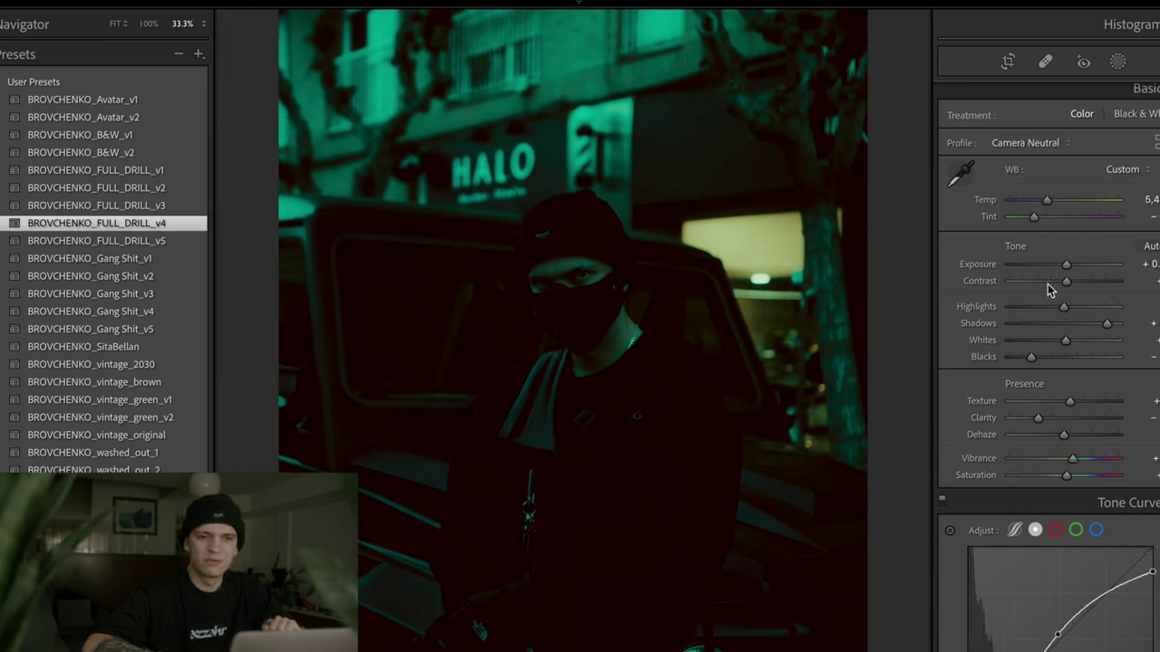
left_click_drag(1067, 264, 1085, 274)
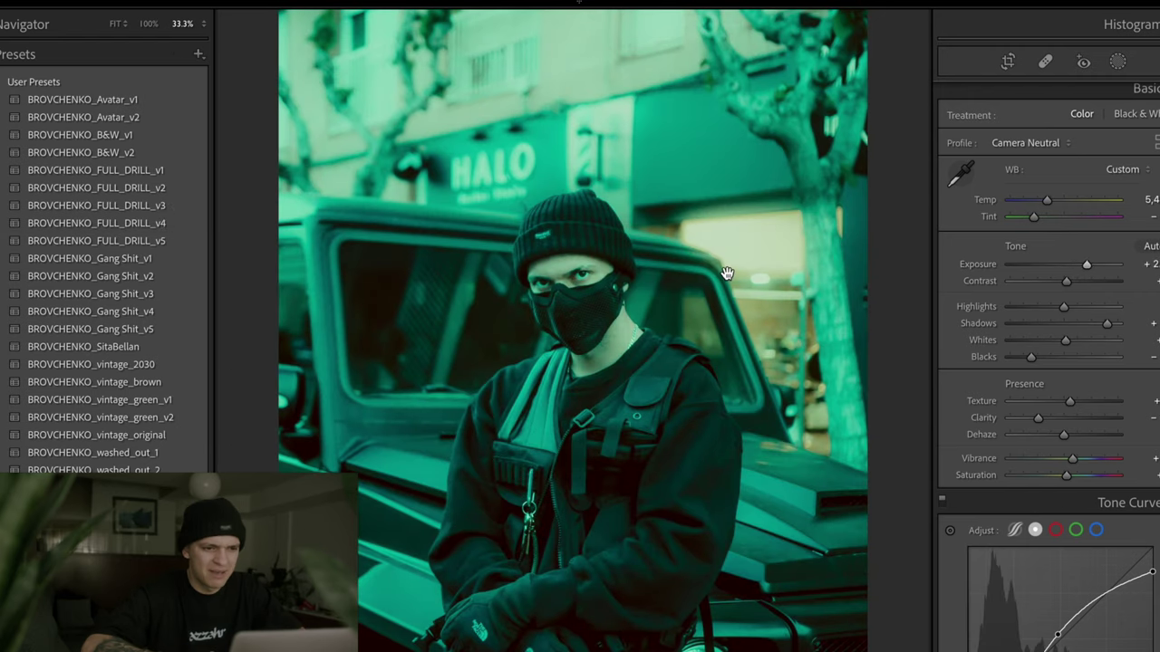
left_click_drag(661, 377, 418, 222)
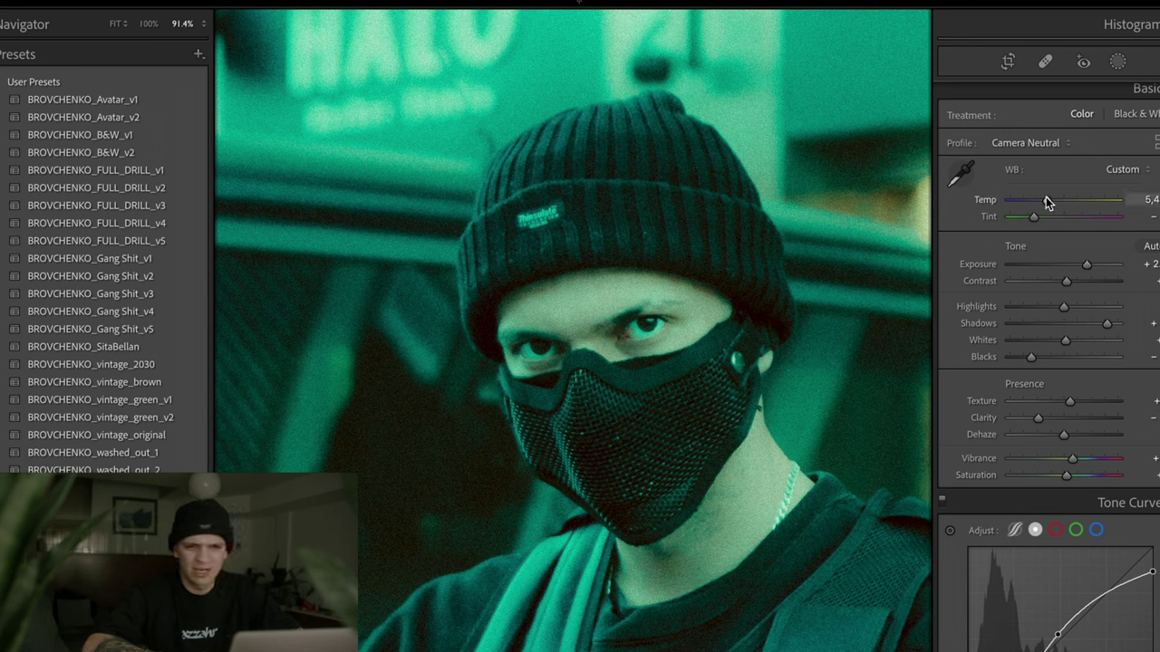
left_click_drag(1051, 201, 1130, 220)
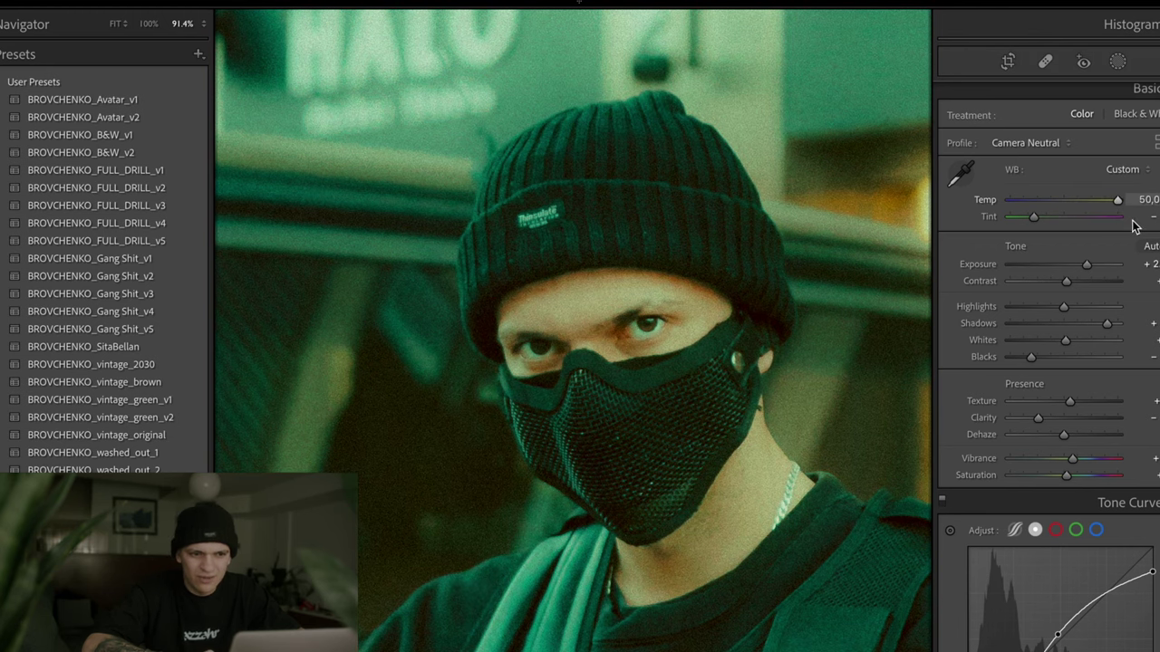
key("ctrl+minus")
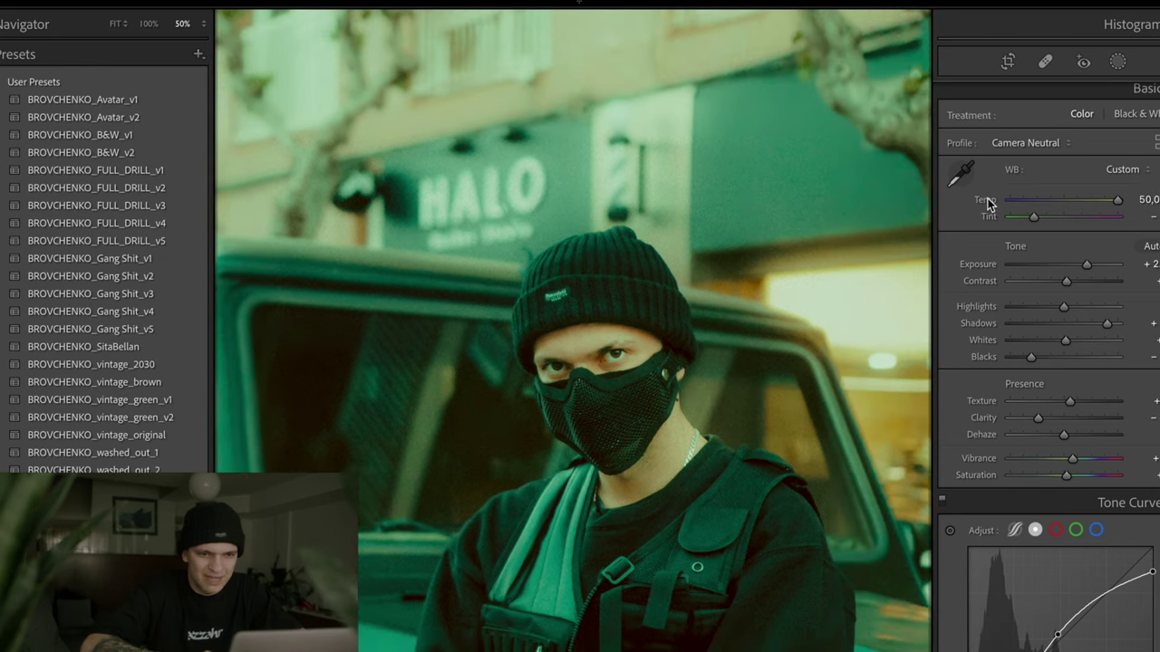
left_click_drag(1111, 206, 1105, 206)
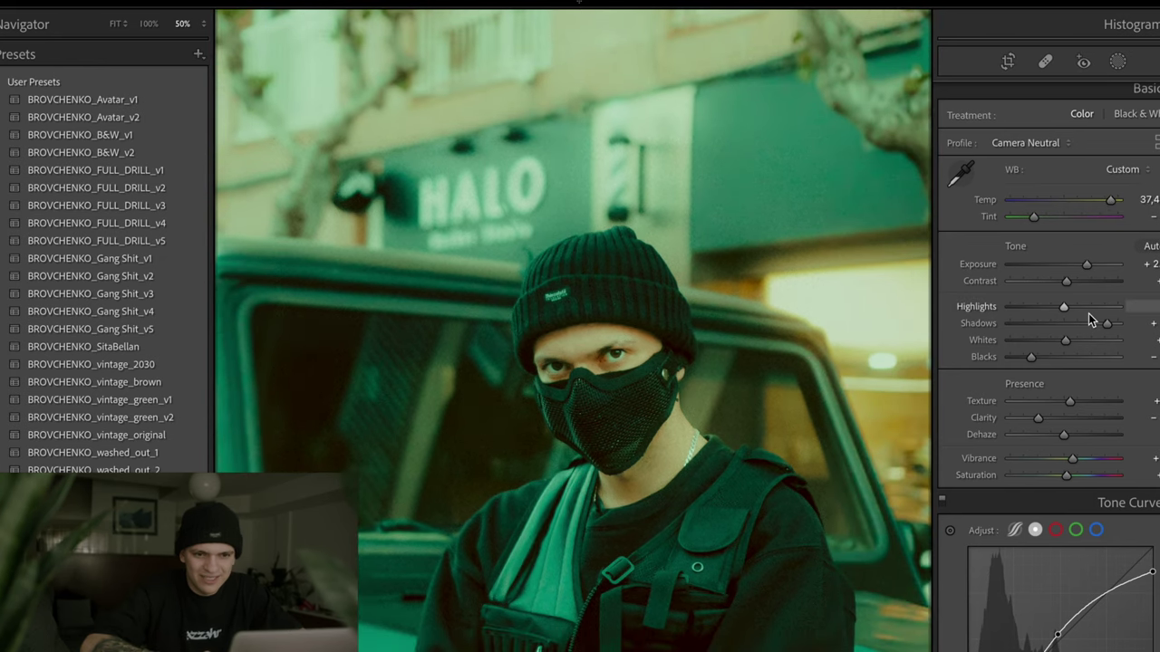
key("ctrl+minus")
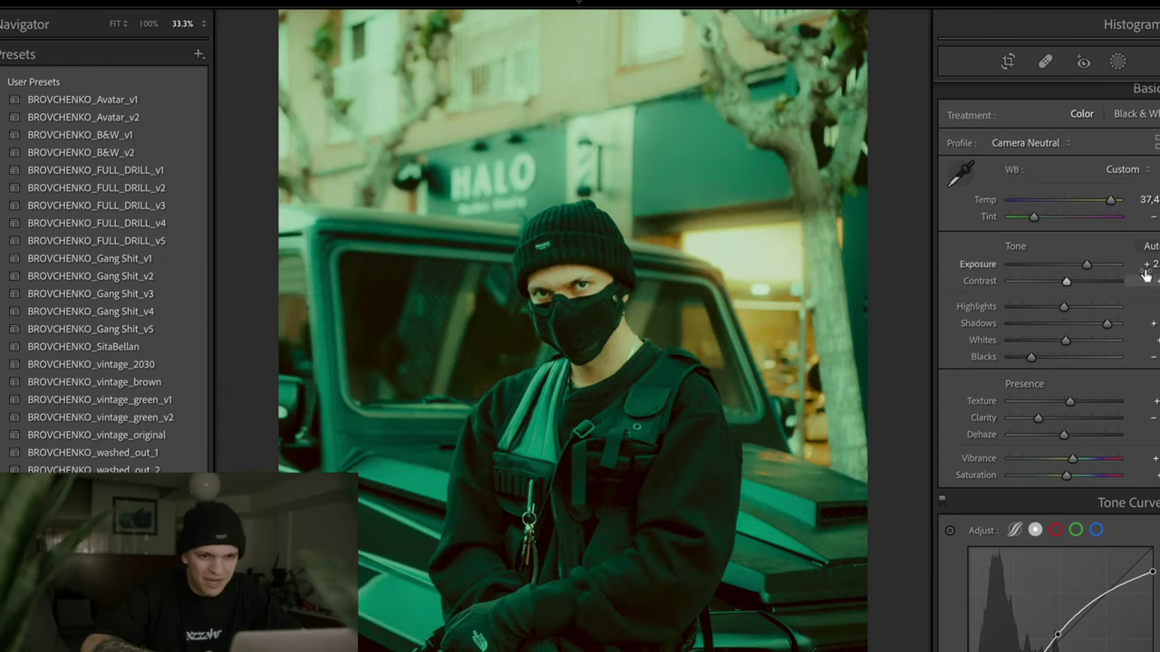
left_click_drag(1083, 263, 1082, 266)
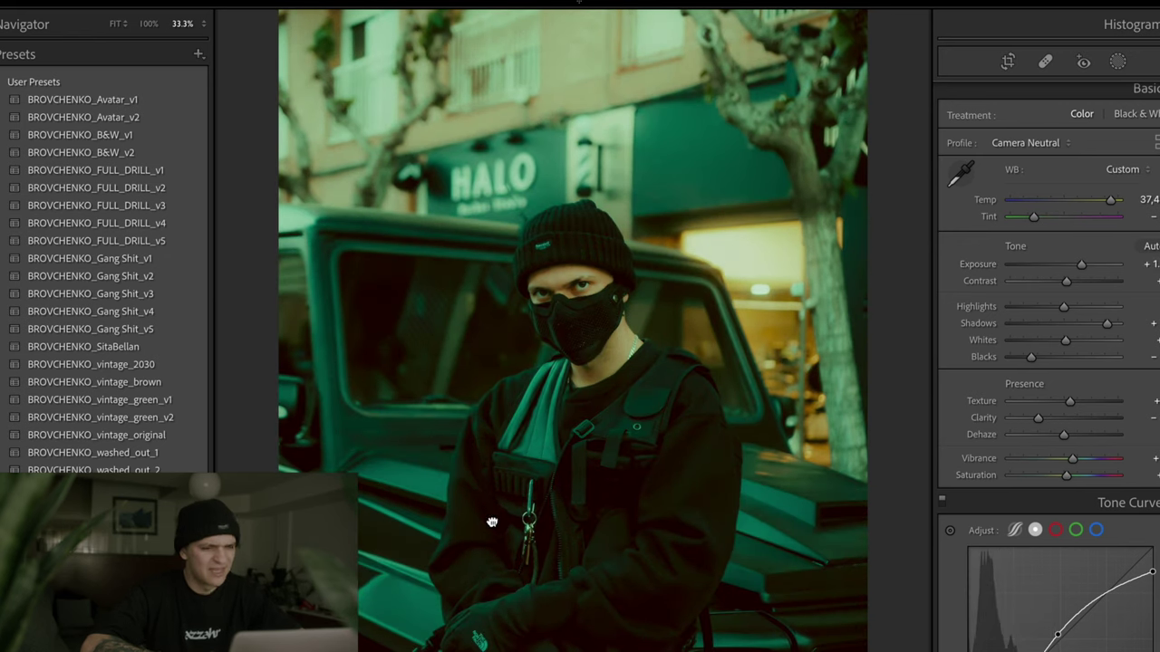
key("ctrl+equal")
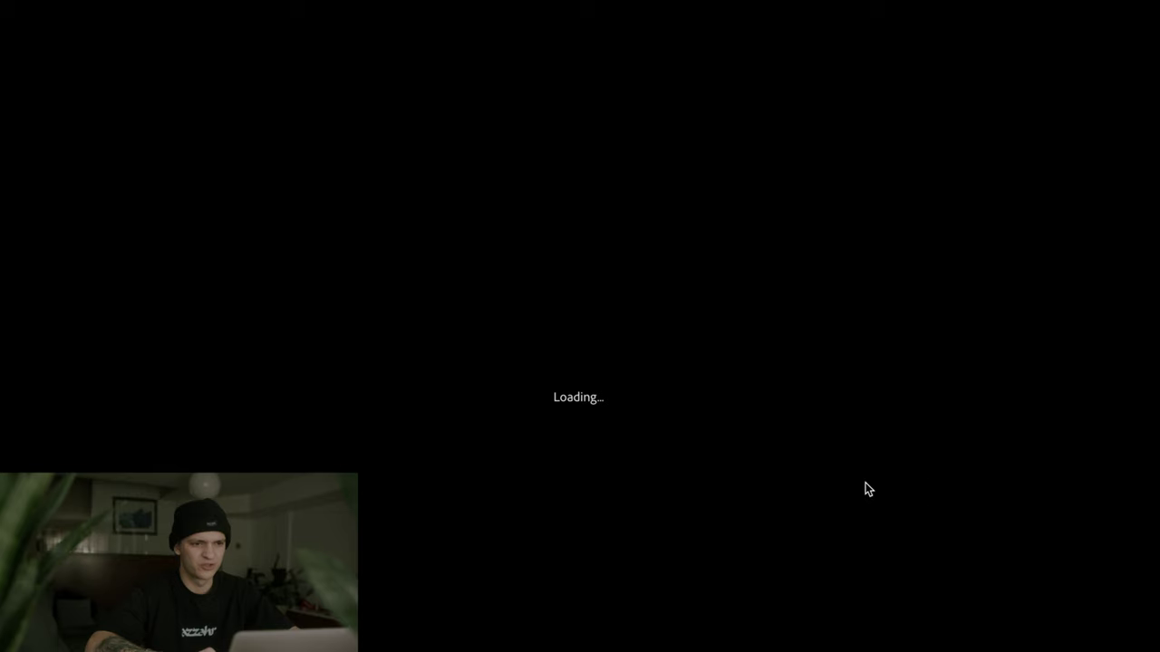